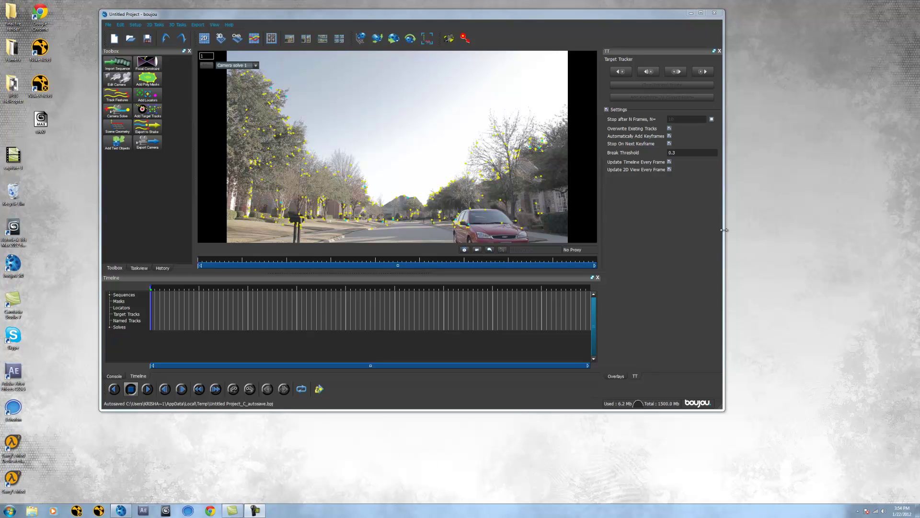
Step: Enlarge the program window and scrub through the tracked street footage
drag(724, 230, 732, 230)
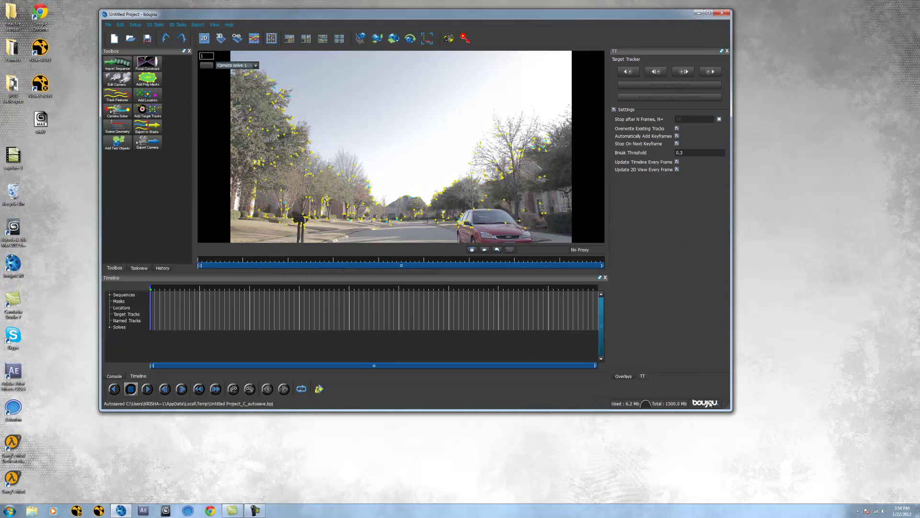
drag(728, 407, 750, 426)
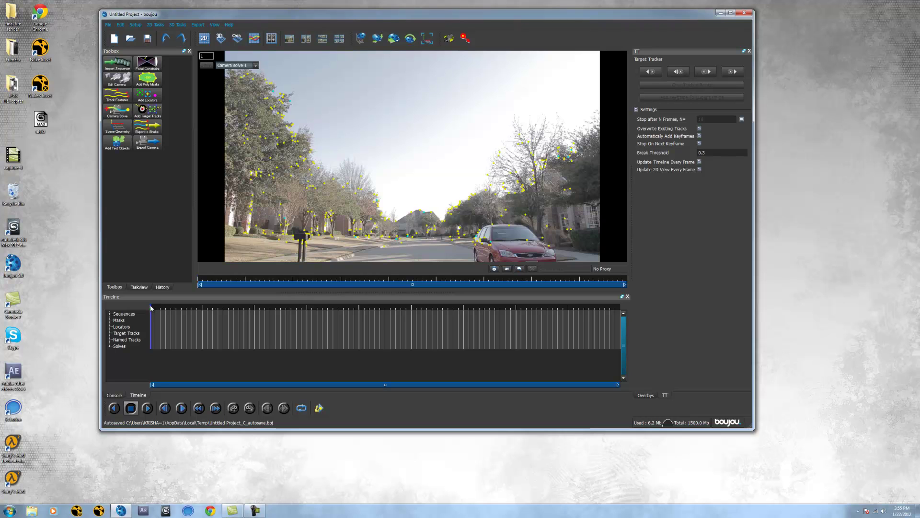
drag(151, 307, 10, 339)
Step: Examine the camera solve's point cloud from different angles in the 3D view and return to the 2D view
click(221, 37)
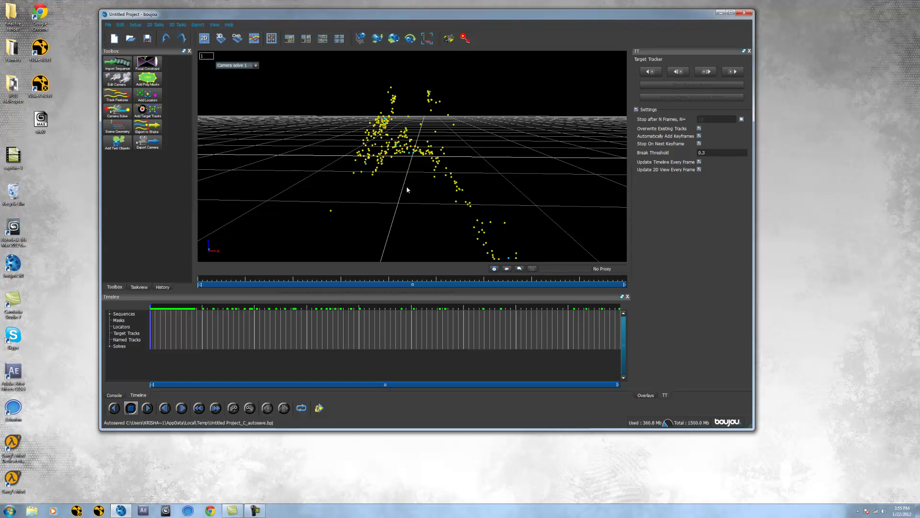
drag(383, 188, 180, 269)
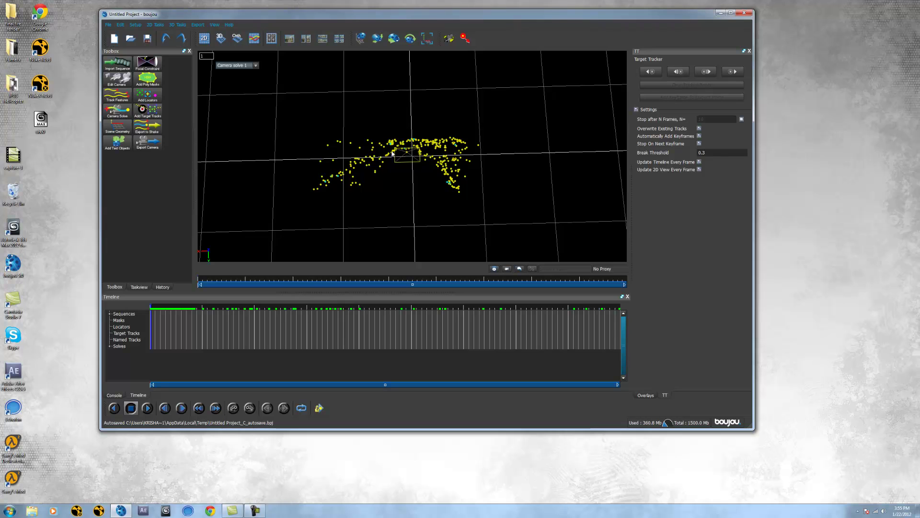
drag(438, 207, 407, 213)
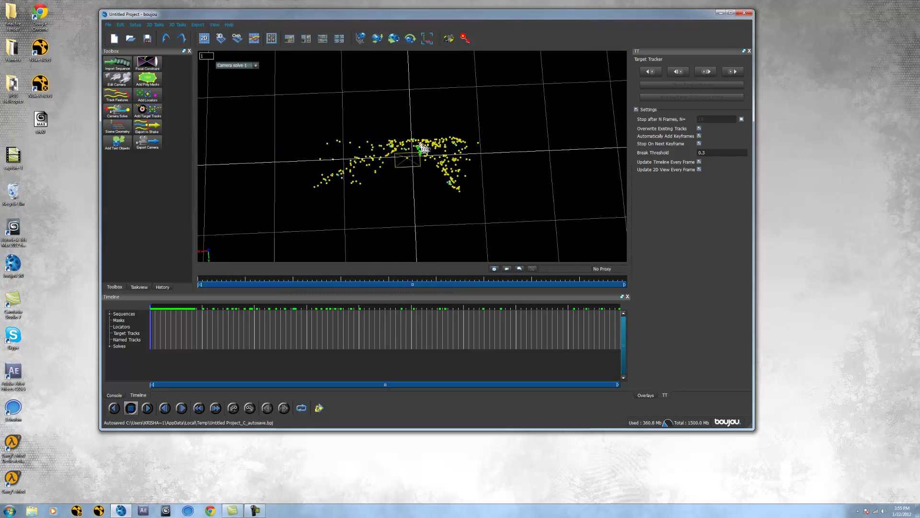
click(203, 38)
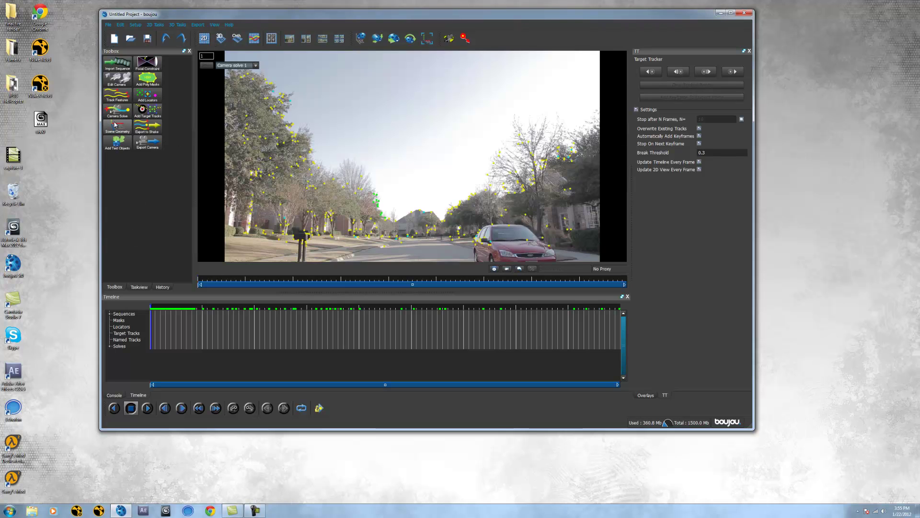
Step: In Scene Geometry, add an x-axis coordinate frame hint connected to two tracks selected across the road
click(115, 124)
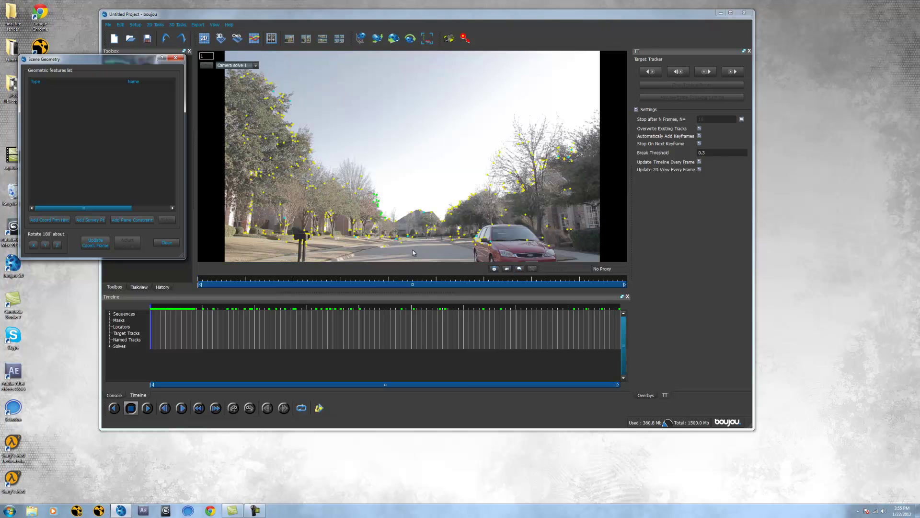
drag(401, 243, 451, 244)
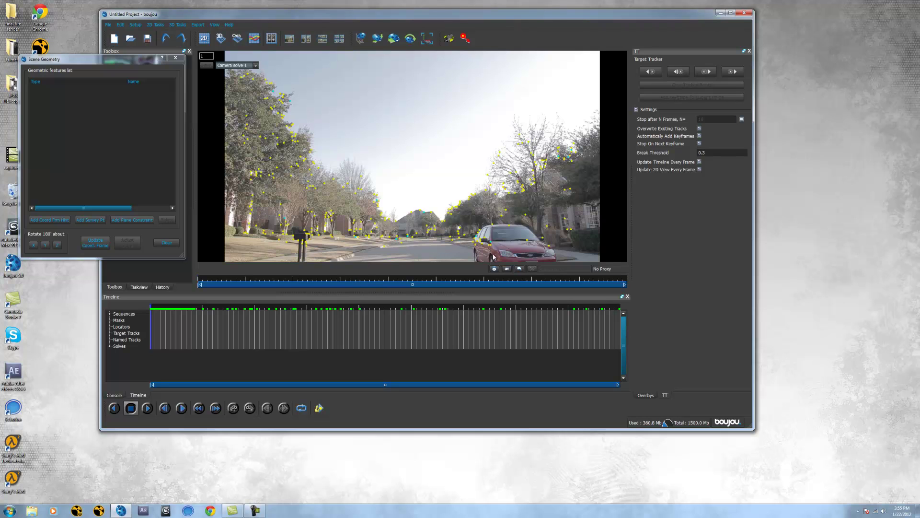
mouse_move(549, 221)
mouse_down()
mouse_move(543, 267)
mouse_move(555, 236)
mouse_up()
drag(526, 209, 523, 253)
mouse_move(452, 238)
mouse_down()
mouse_move(398, 253)
mouse_move(414, 242)
mouse_move(458, 242)
mouse_up()
click(50, 220)
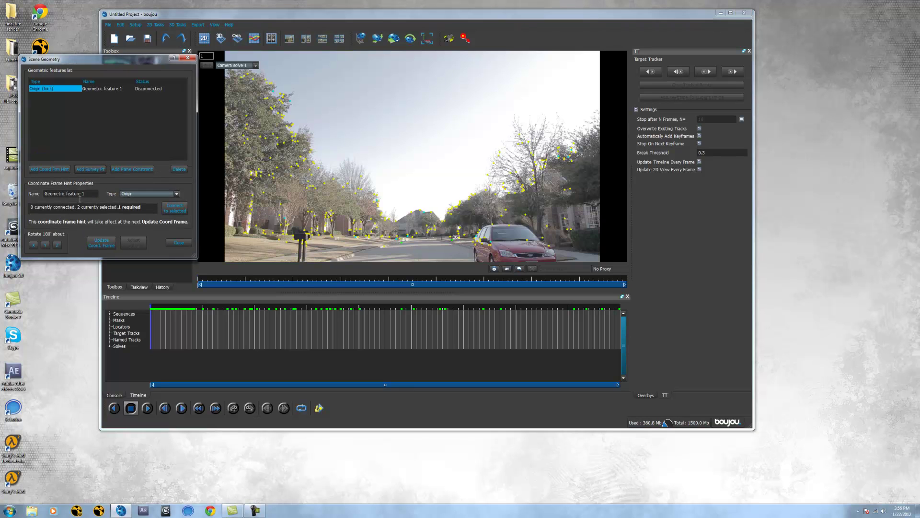
click(181, 195)
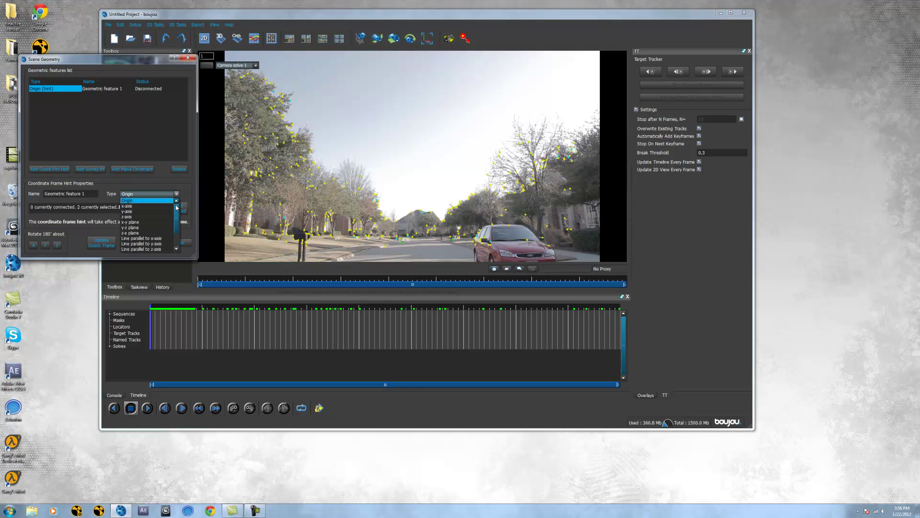
click(175, 203)
click(178, 207)
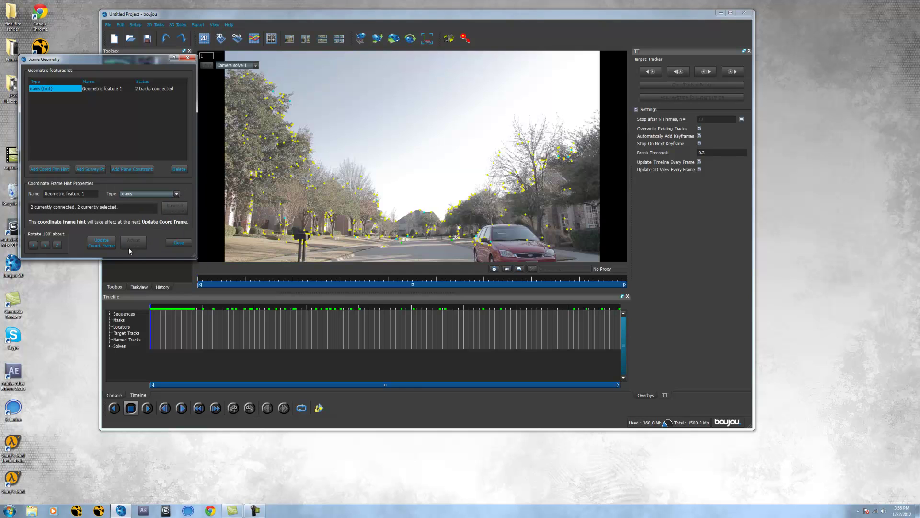
click(178, 242)
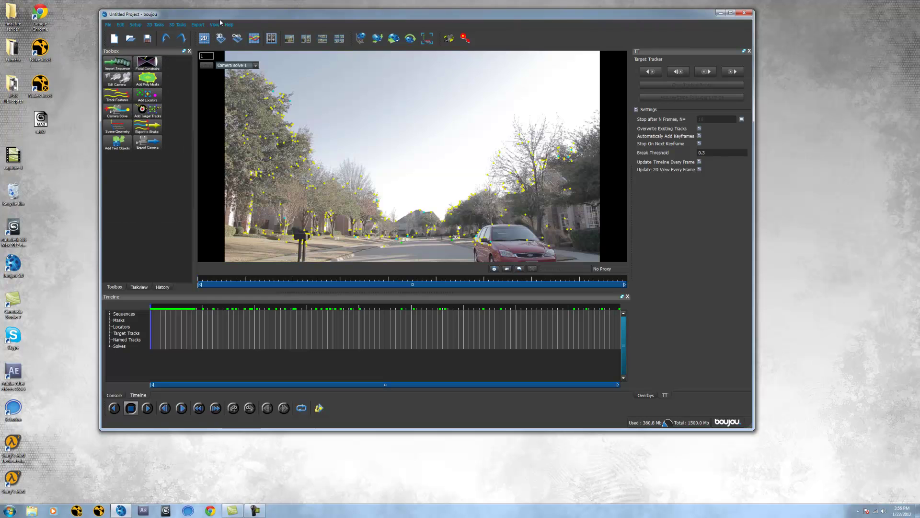
Step: Check the point cloud's orientation in 3D, and review the footage in 2D along with the Scene Geometry hint
click(220, 38)
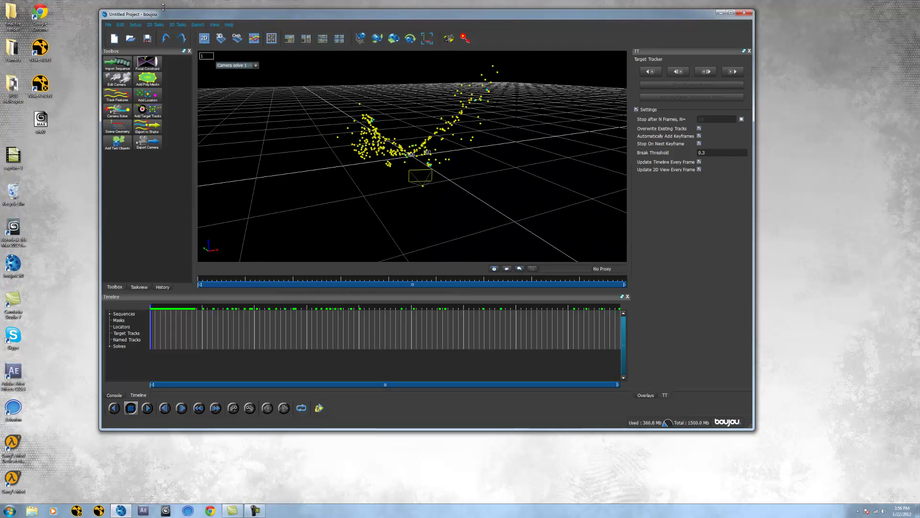
click(204, 38)
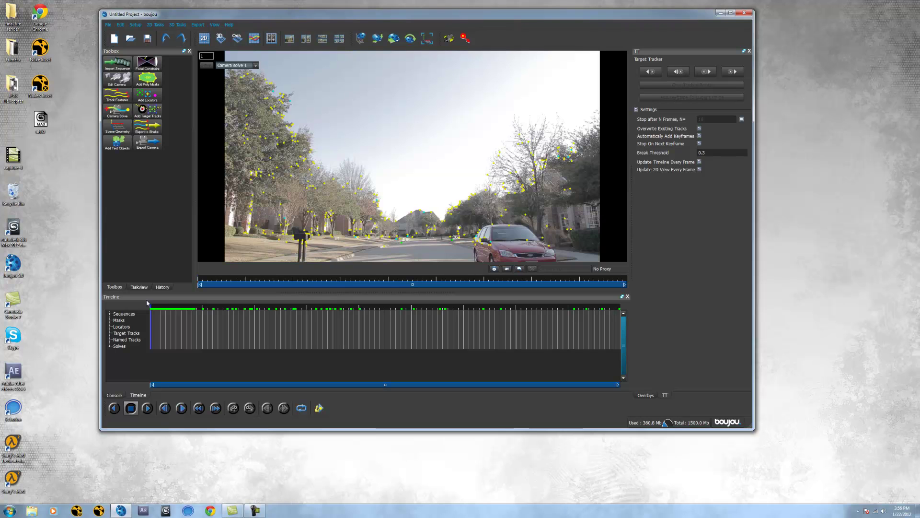
drag(151, 307, 55, 339)
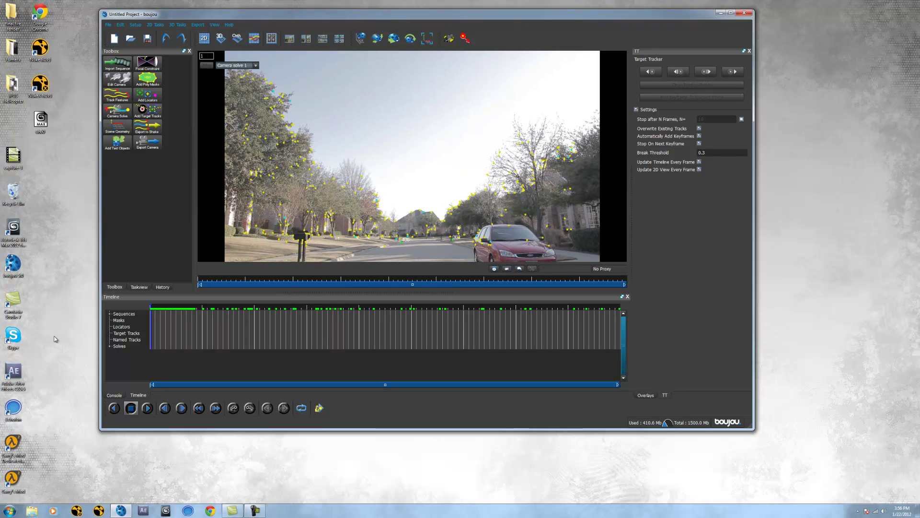
click(118, 127)
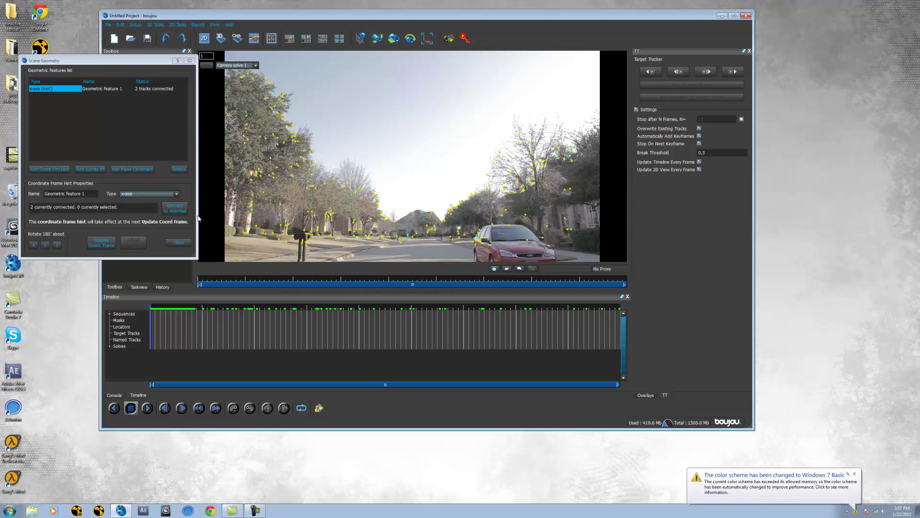
click(178, 241)
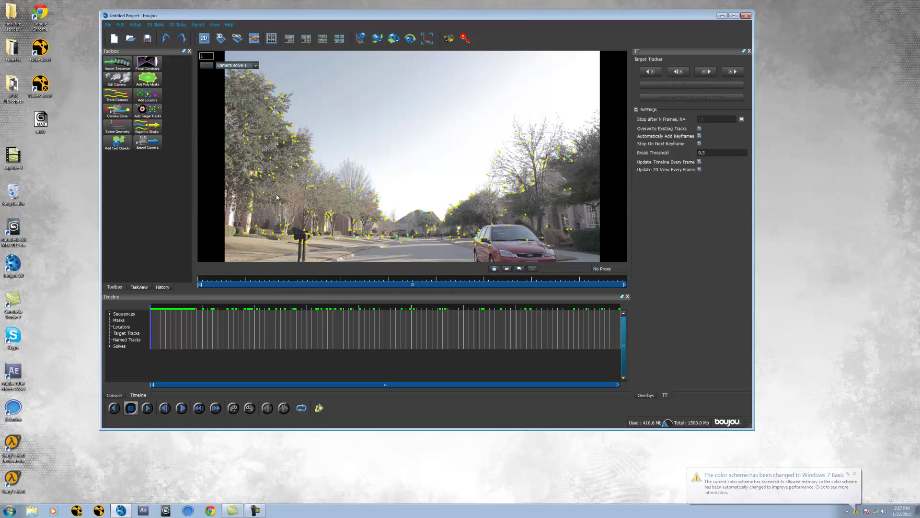
Step: Export the camera solve as the 3D Studio Max (*.ms) file Untitled Project in the Documents library, with the scene scaled by 1000
click(199, 24)
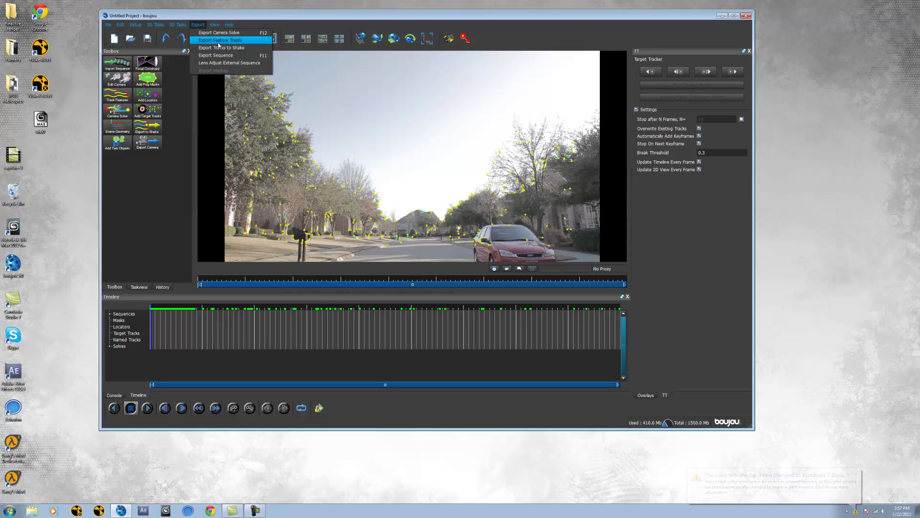
click(219, 32)
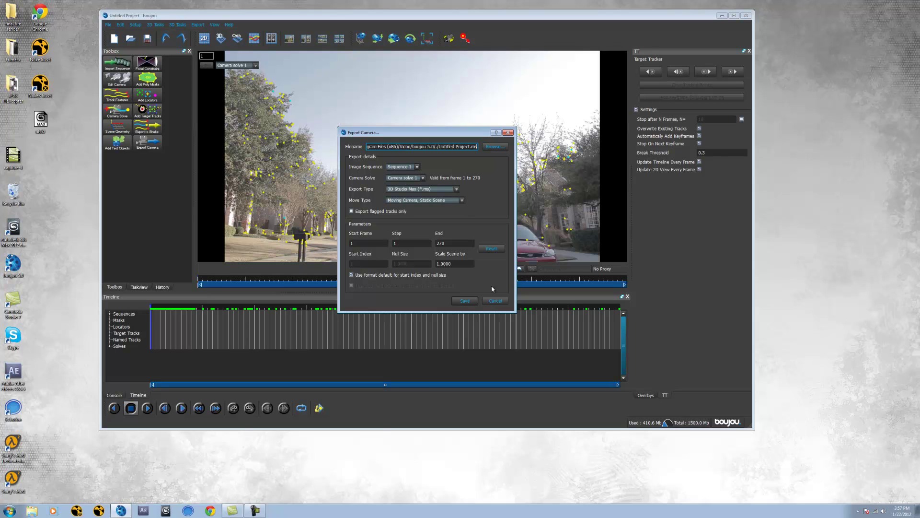
click(448, 264)
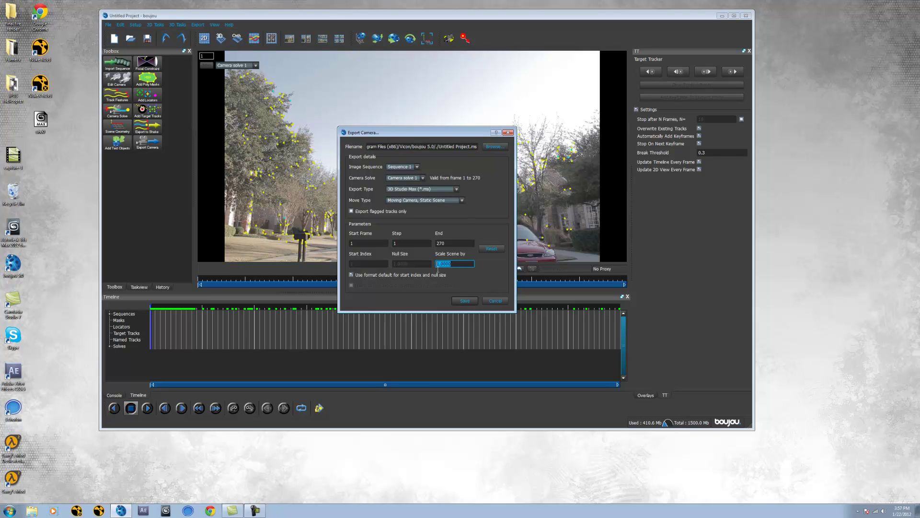
text(000)
click(469, 274)
click(495, 146)
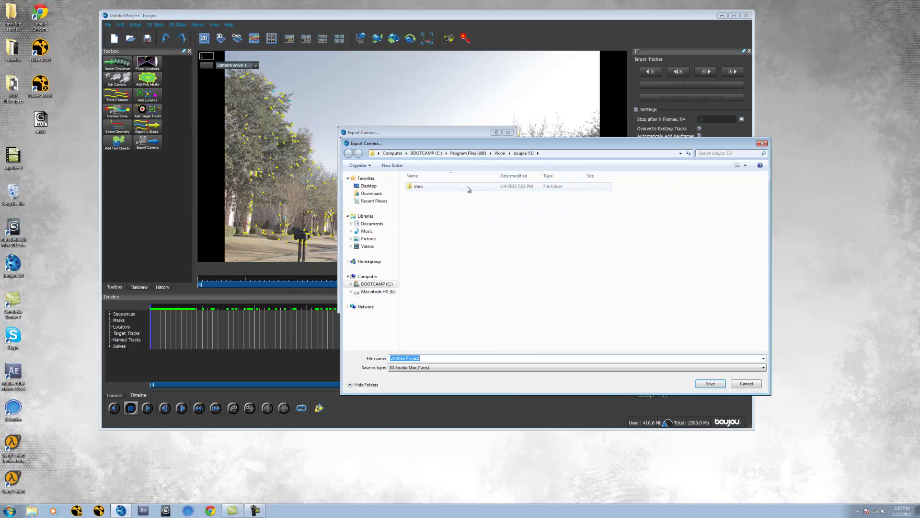
click(377, 223)
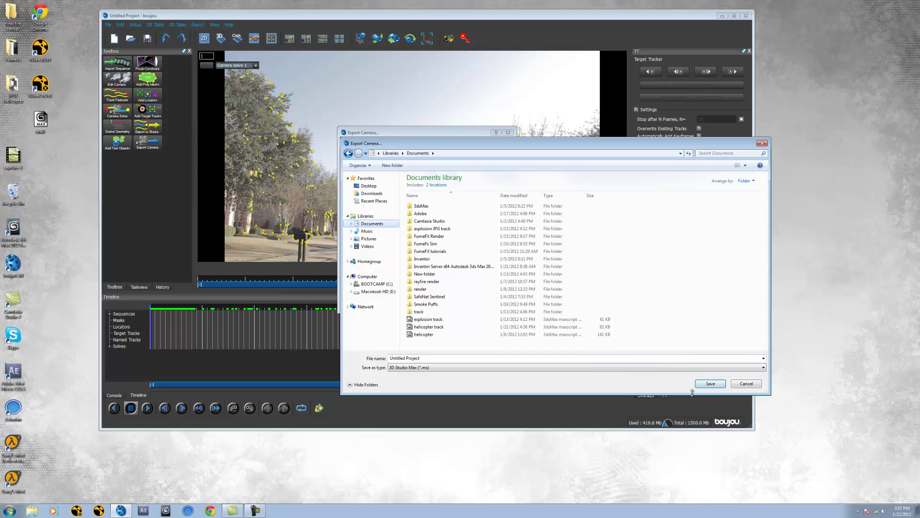
click(710, 384)
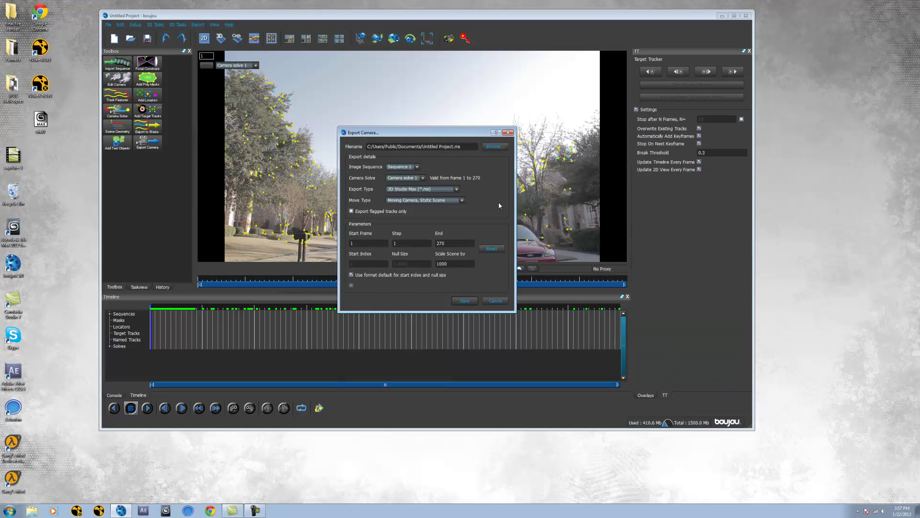
click(463, 301)
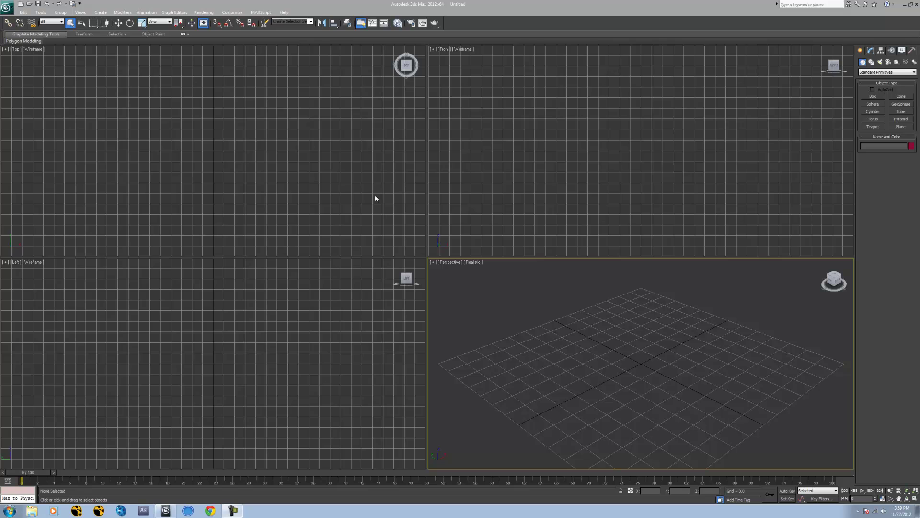
Step: Switch to 3ds Max and run the exported Untitled Project script from the Documents library
click(559, 372)
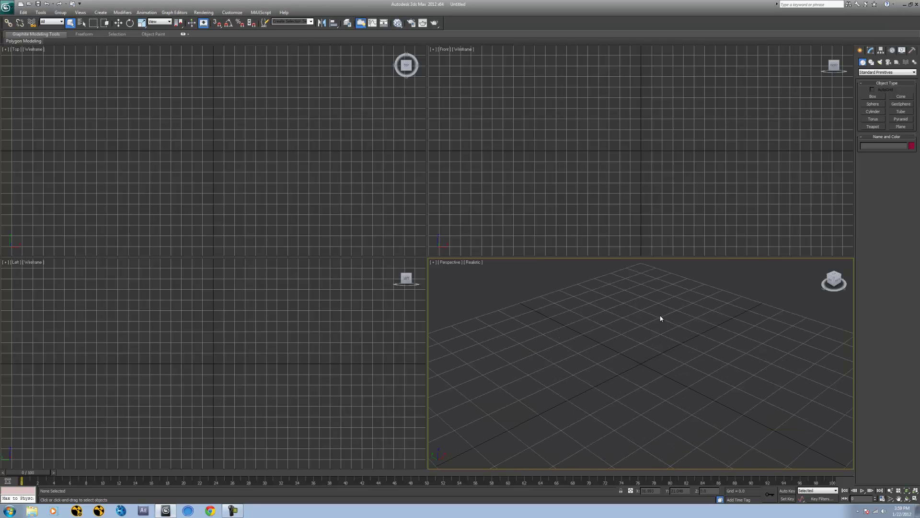
scroll(660, 321, down, 3)
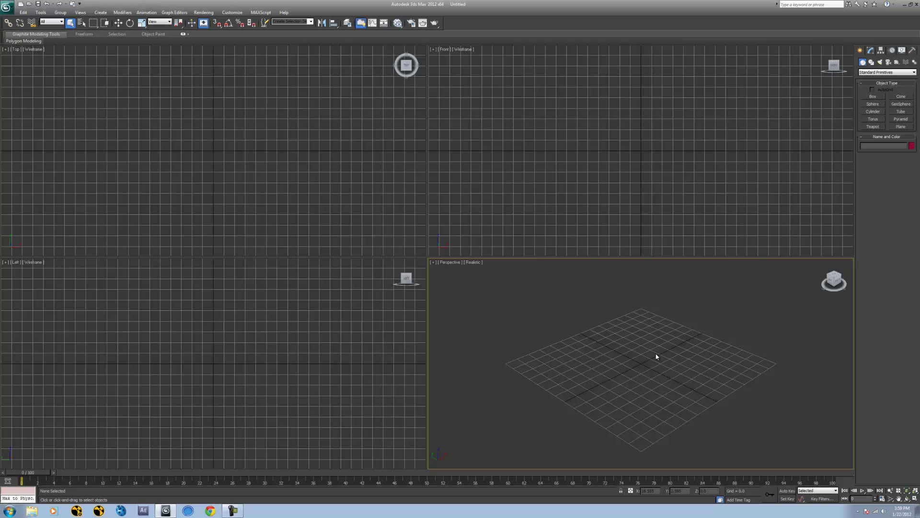
click(262, 13)
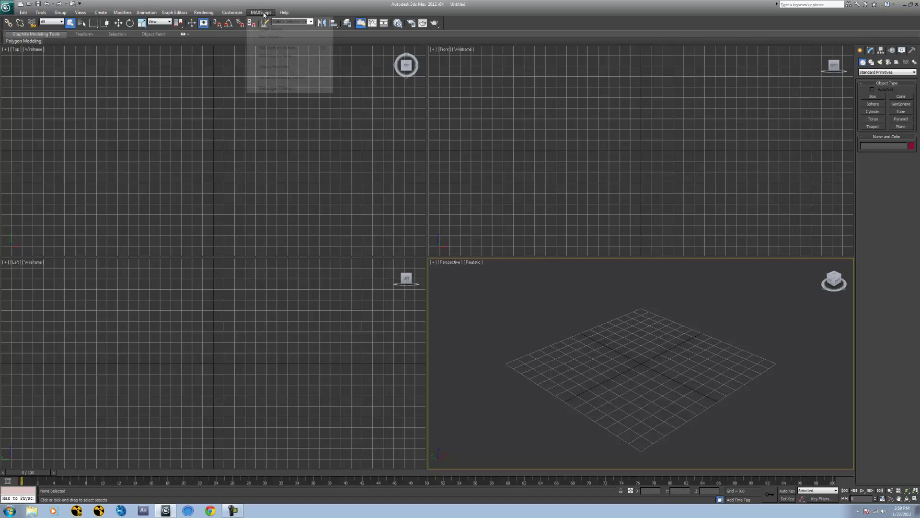
click(273, 29)
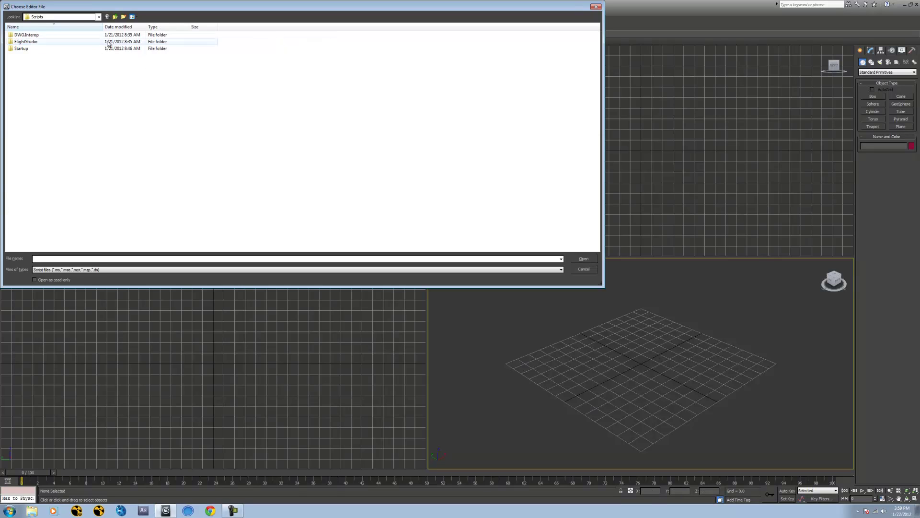
click(98, 17)
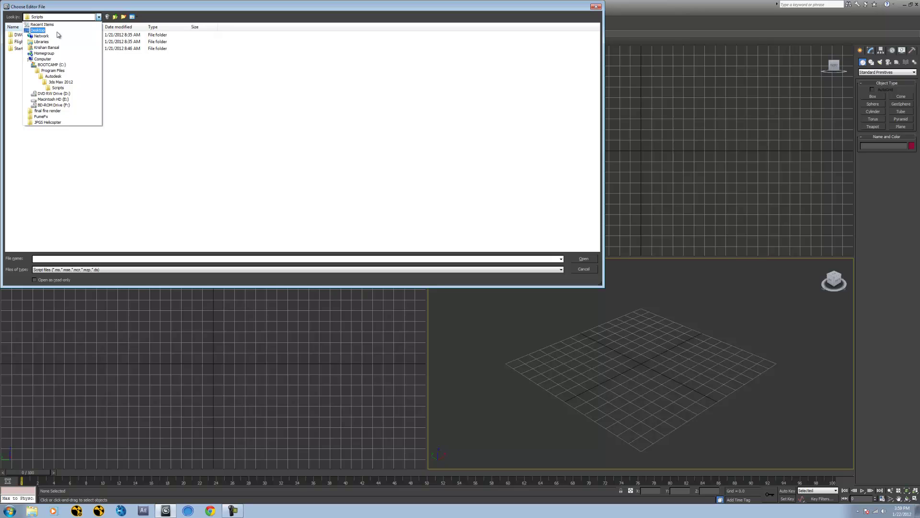
click(72, 42)
double_click(30, 39)
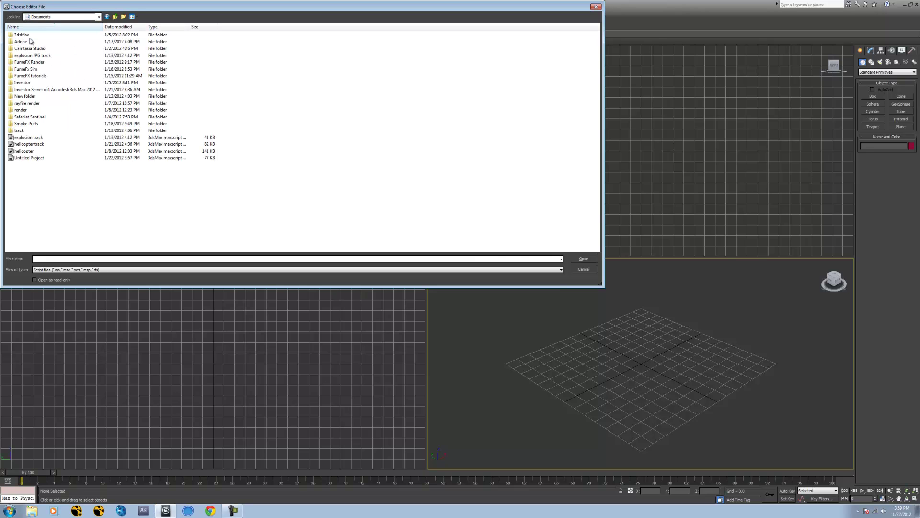
click(32, 159)
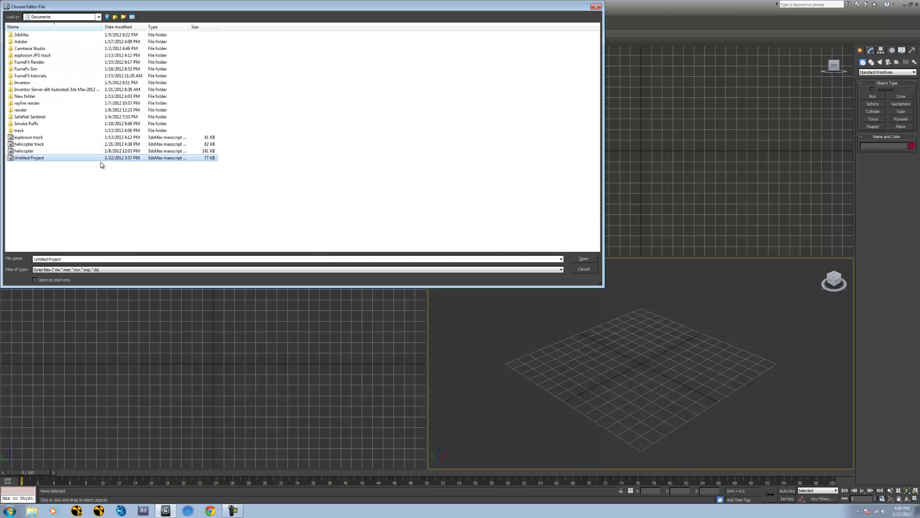
click(584, 259)
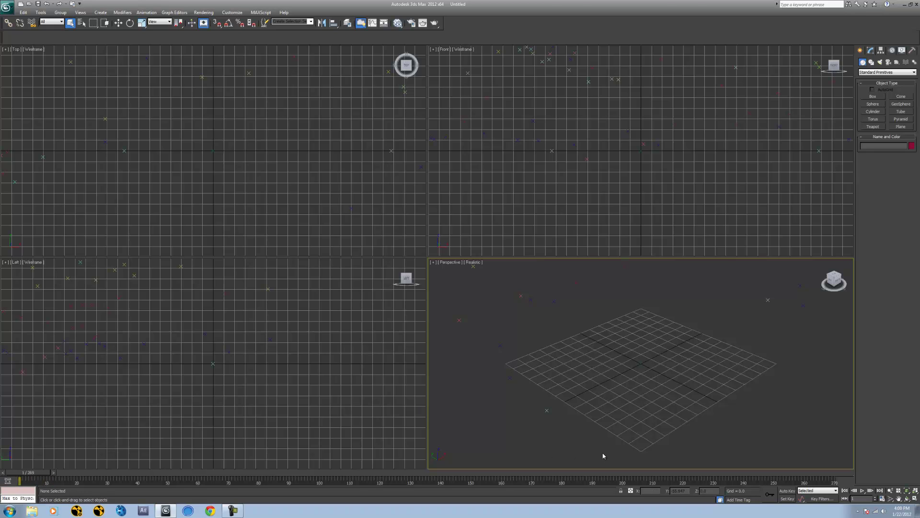
Step: Change the perspective viewport to the imported Camera_1 view and scrub the timeline
key(c)
mouse_move(29, 472)
mouse_down()
mouse_move(805, 482)
mouse_move(21, 473)
mouse_up()
key(q)
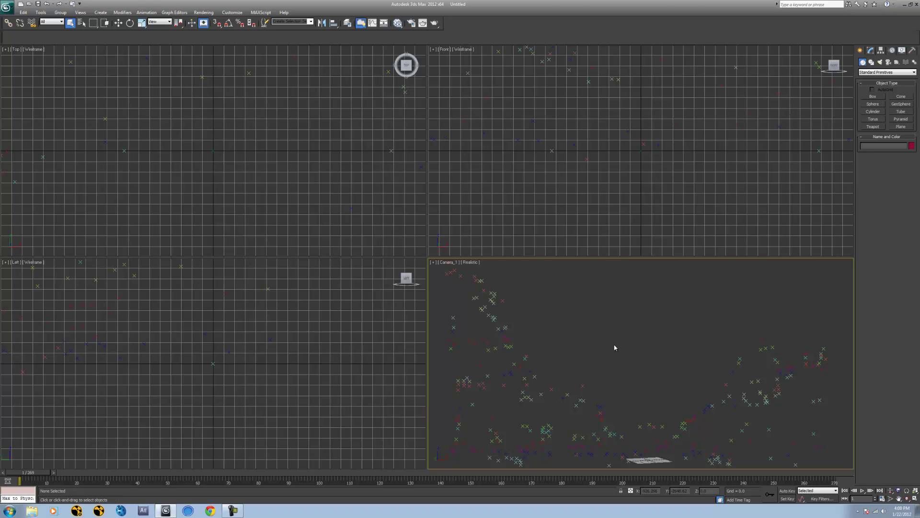
Step: Load the JPG__ image sequence from the JPGS Helicopter folder as Camera_1's viewport background, with Display Background enabled, and scrub the timeline
click(81, 12)
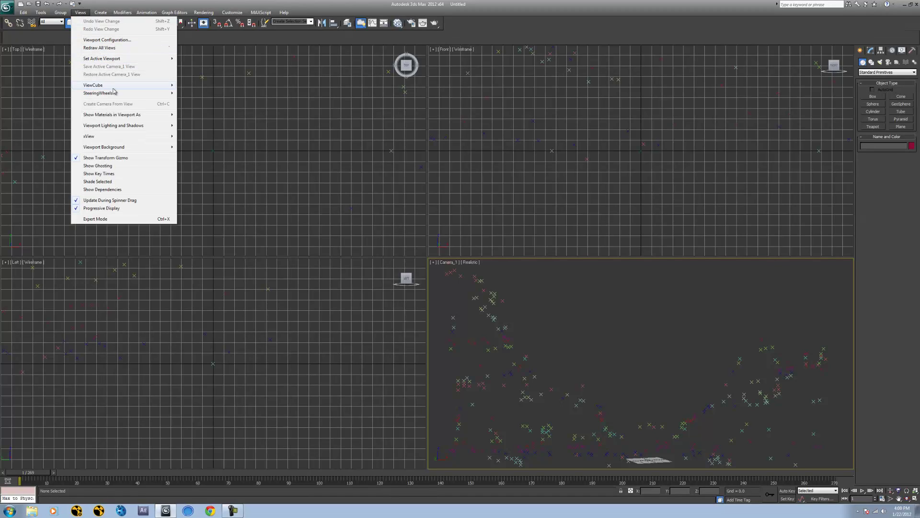
mouse_move(132, 148)
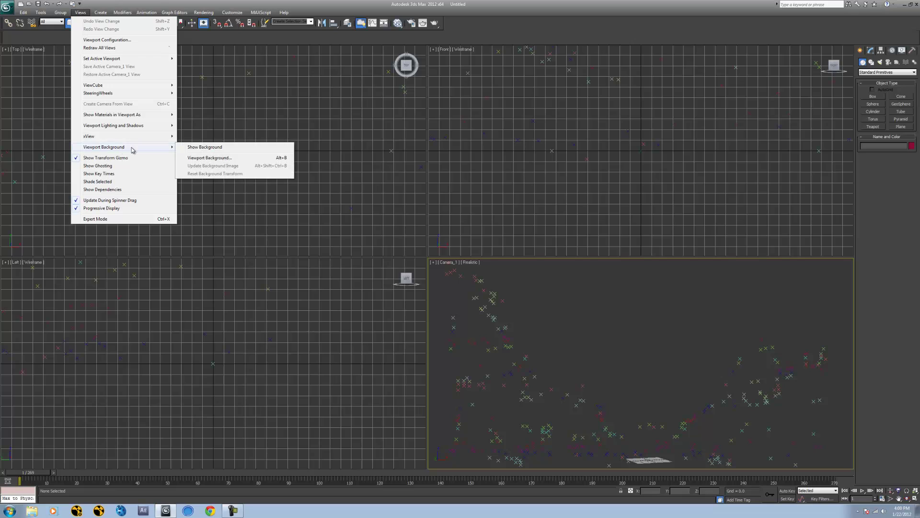
click(227, 158)
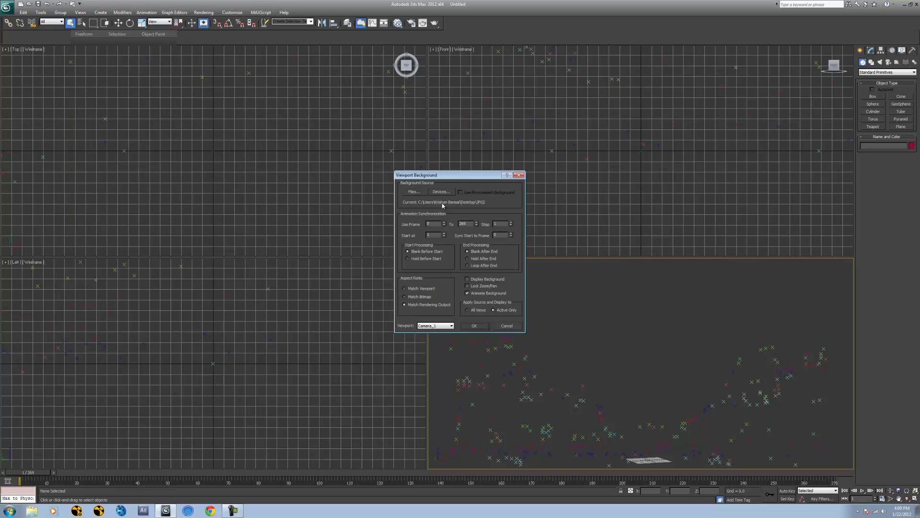
click(416, 192)
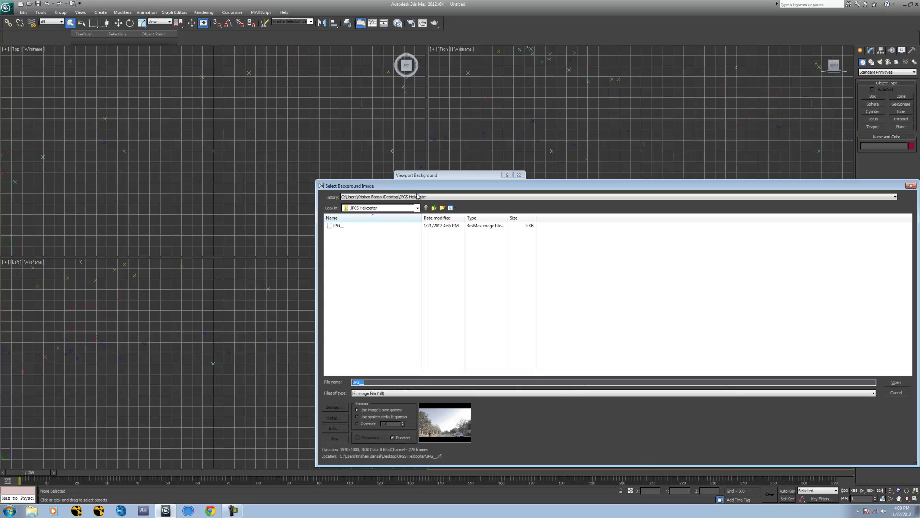
click(351, 226)
double_click(351, 226)
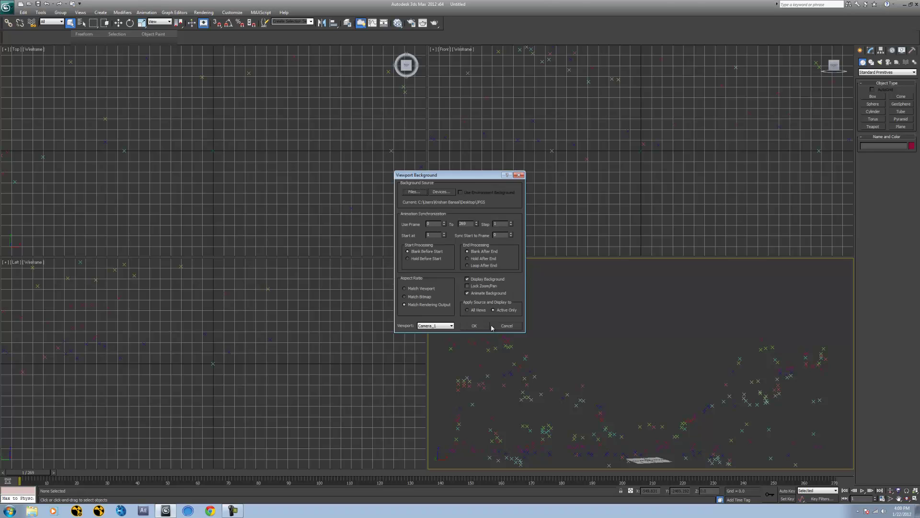
click(474, 327)
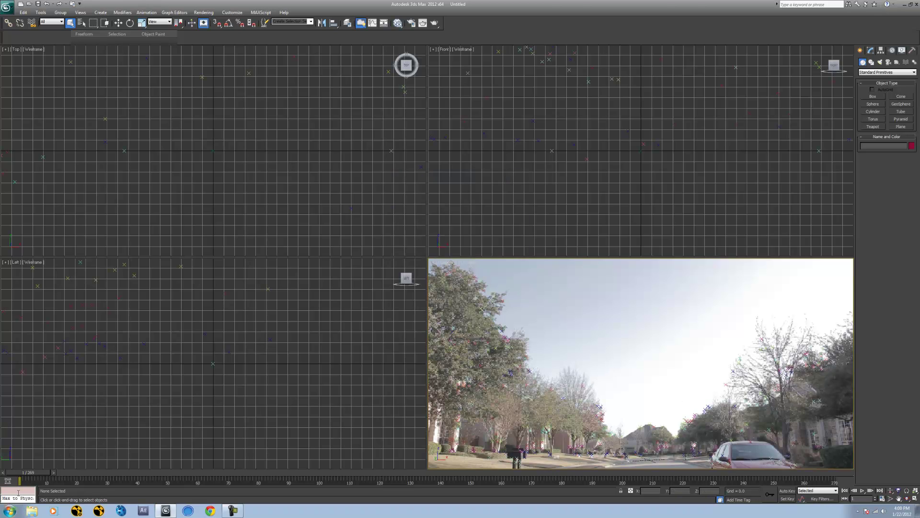
drag(41, 472, 14, 472)
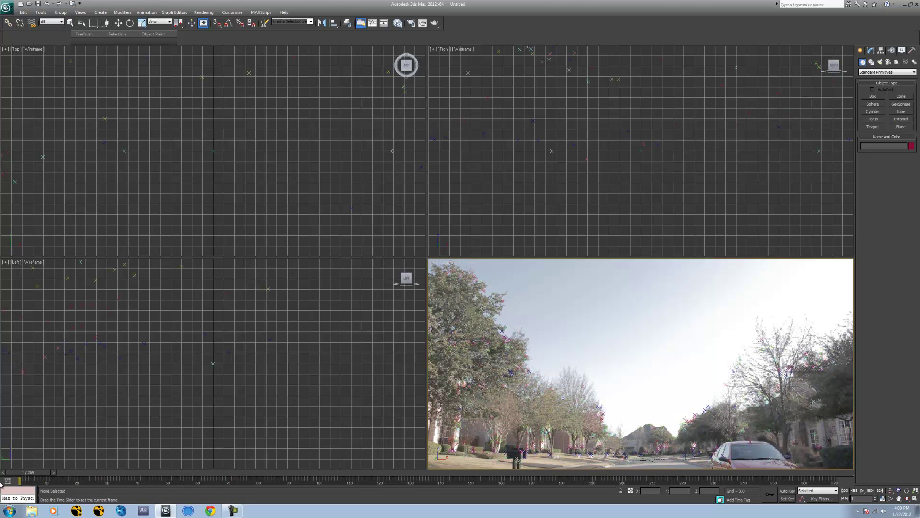
Step: Create a teapot primitive in the Camera_1 viewport, based near the end of the street
click(873, 127)
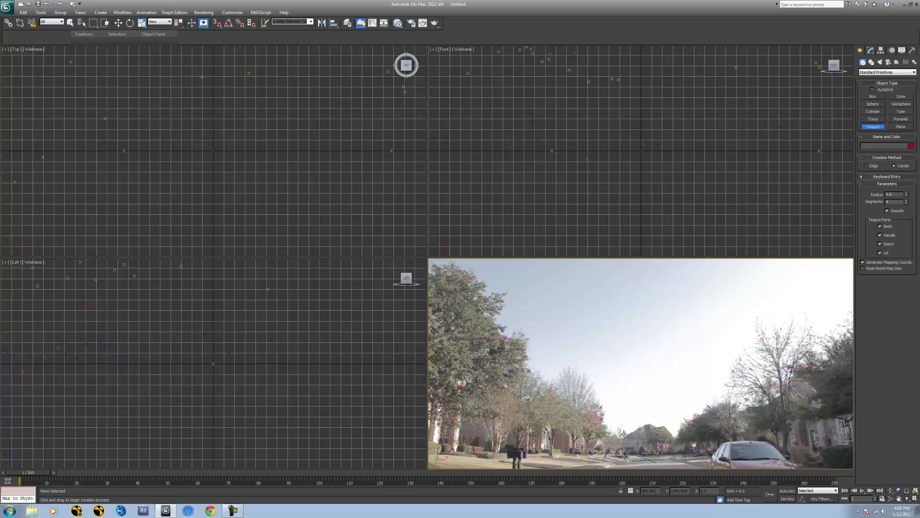
drag(624, 434, 652, 419)
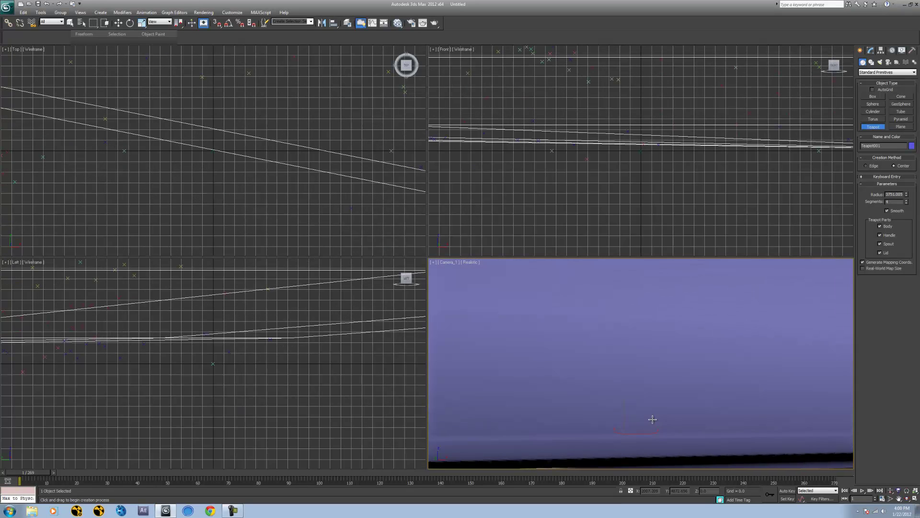
right_click(636, 392)
Step: Scale the teapot down uniformly, and reduce its height separately so its body and handle fit within the camera view
right_click(648, 365)
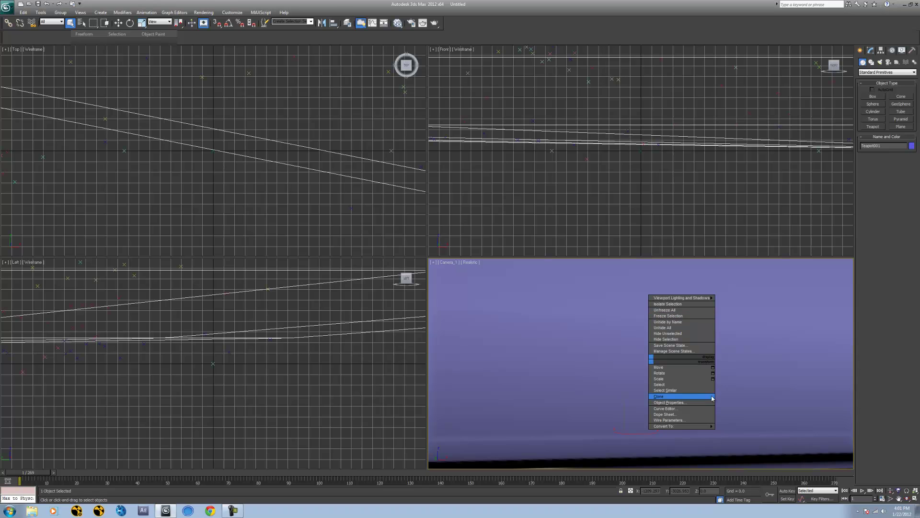
click(696, 379)
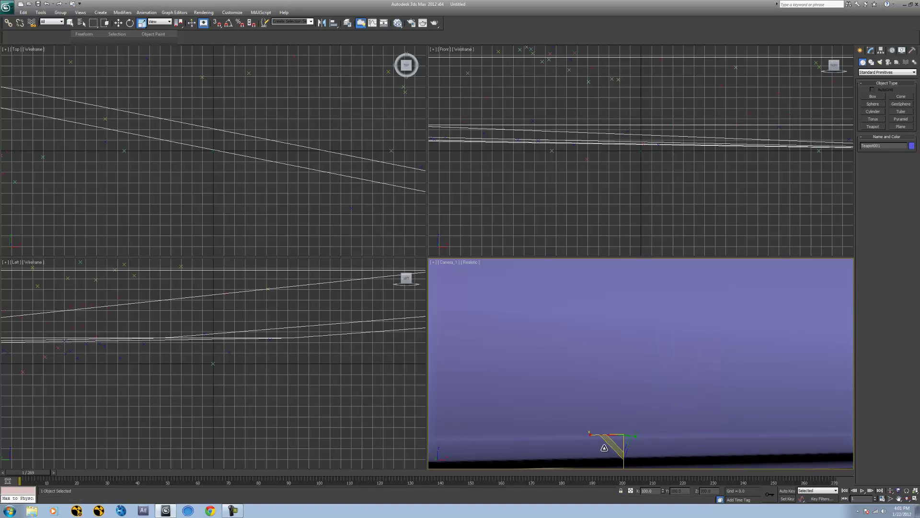
mouse_move(591, 431)
mouse_down()
mouse_move(680, 434)
mouse_move(579, 435)
mouse_up()
key(r)
click(617, 447)
click(626, 409)
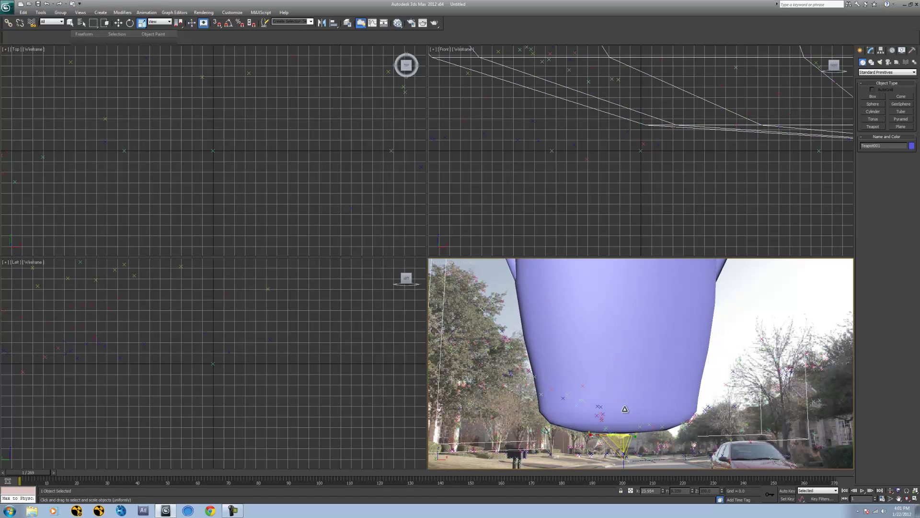
drag(625, 463, 620, 390)
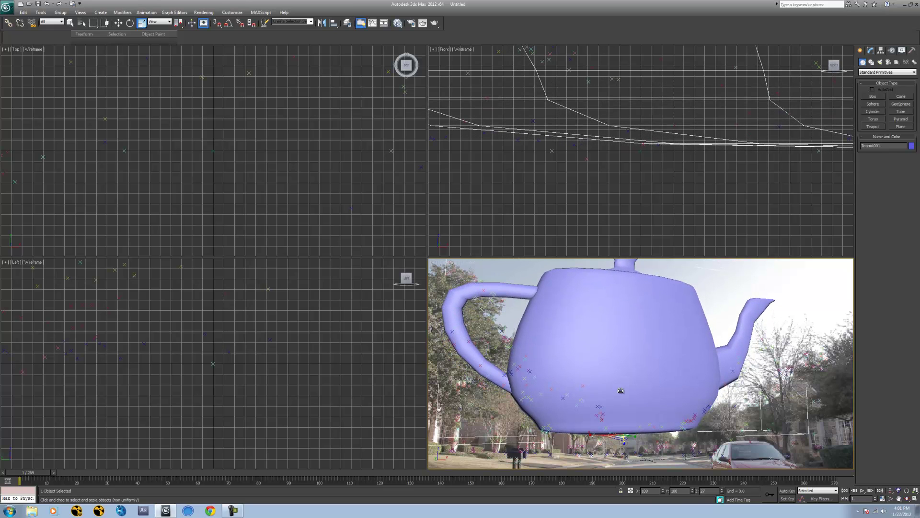
Step: Move the teapot farther away from the camera along the ground in the Left viewport
click(318, 339)
scroll(337, 338, down, 5)
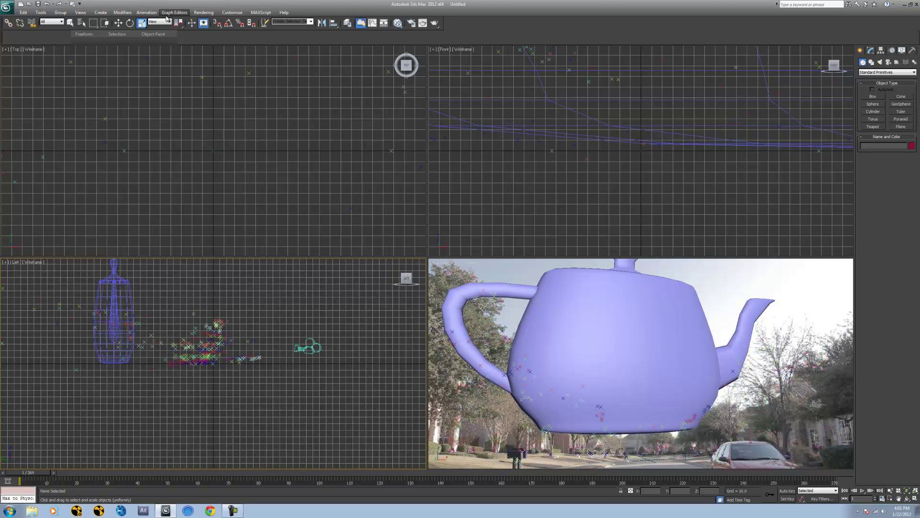
click(118, 23)
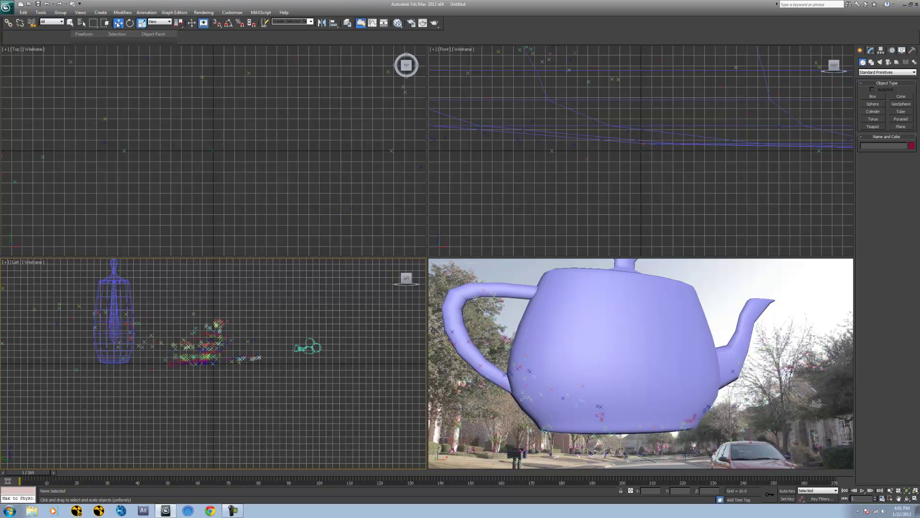
click(113, 305)
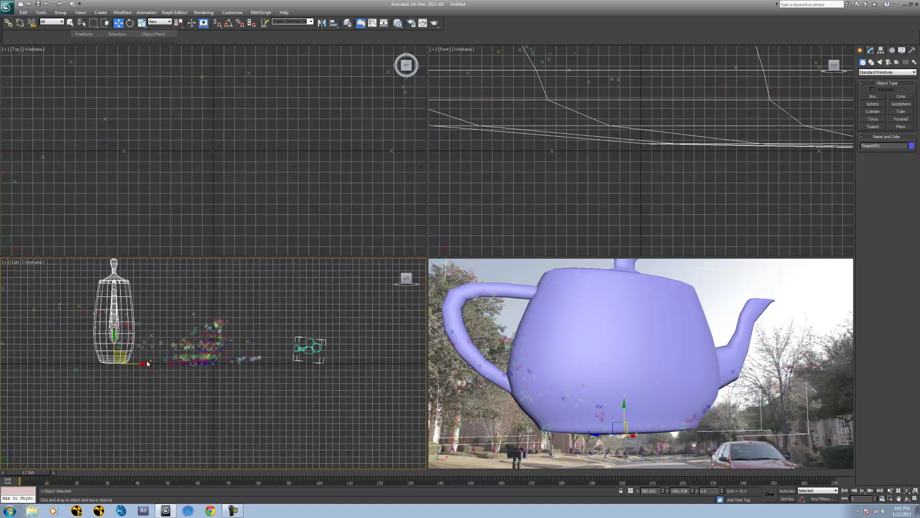
drag(100, 364, 87, 365)
drag(145, 367, 6, 377)
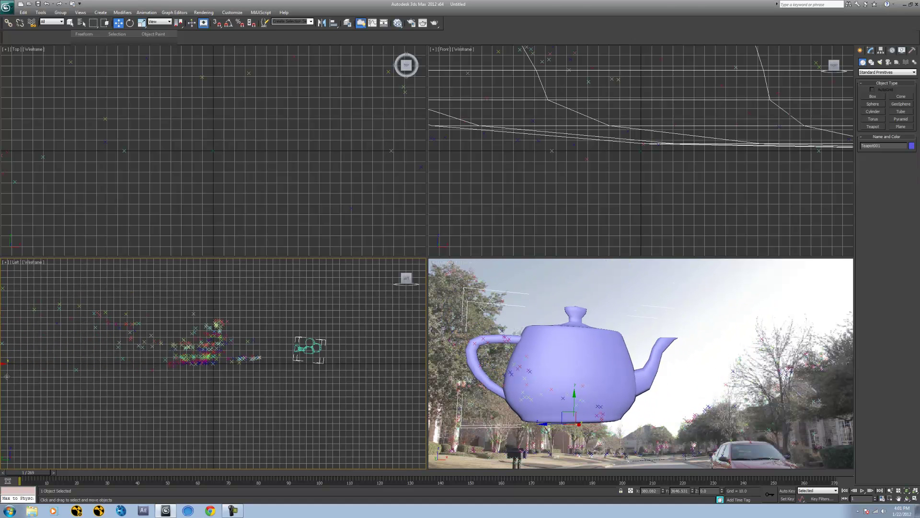
Step: Scale the teapot down further in the camera view and move it sideways over the middle of the street
click(589, 360)
right_click(593, 373)
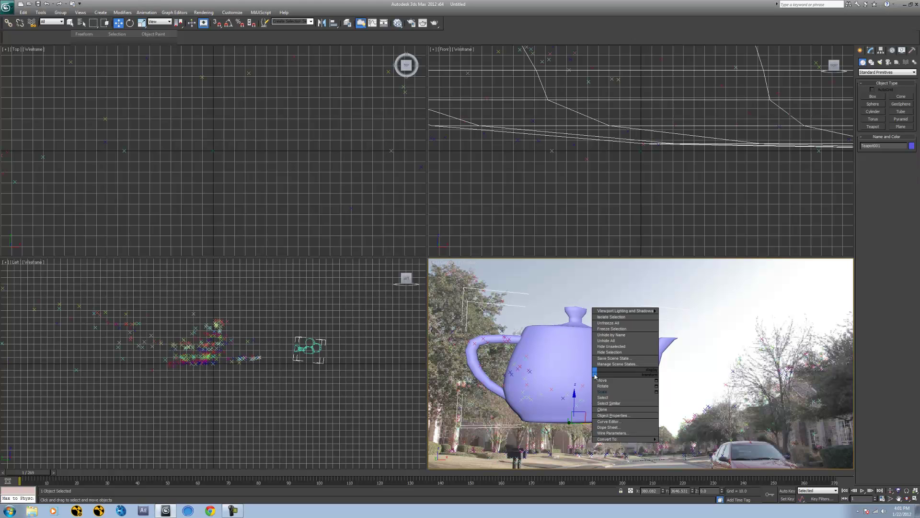
click(602, 392)
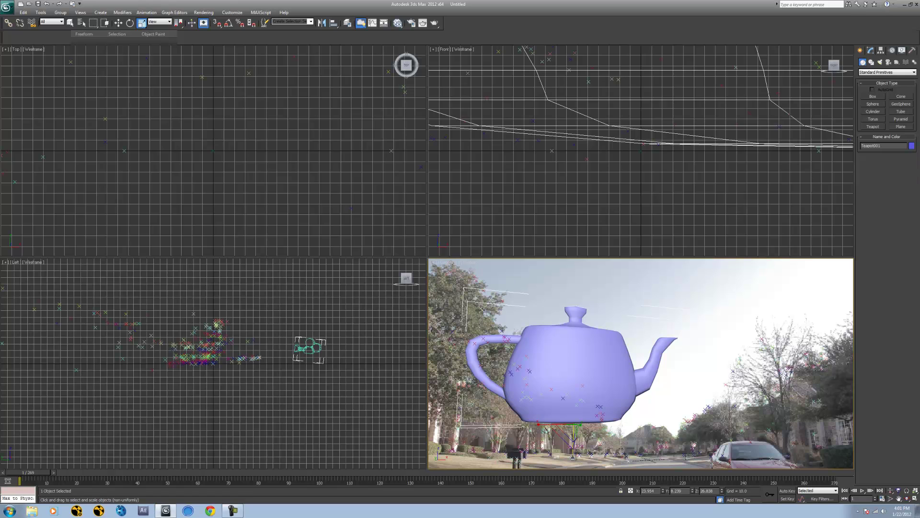
drag(573, 457, 592, 423)
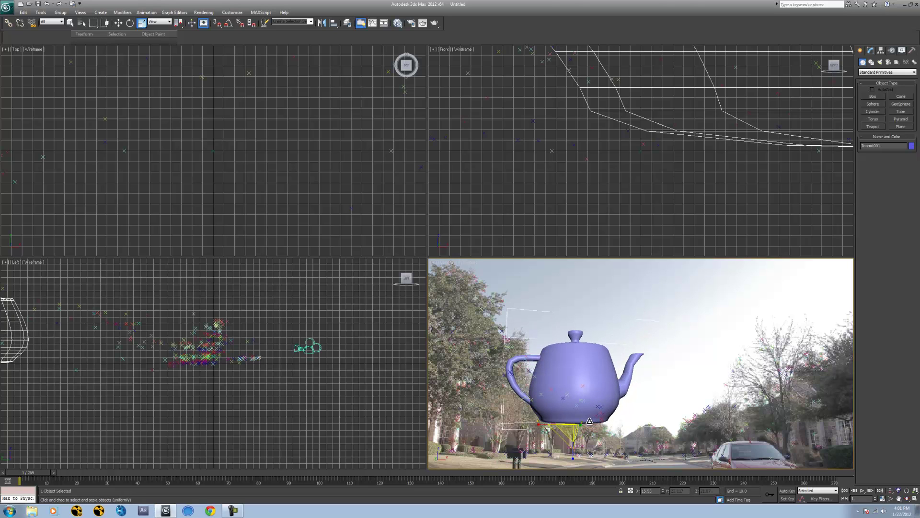
click(118, 25)
drag(592, 367, 652, 404)
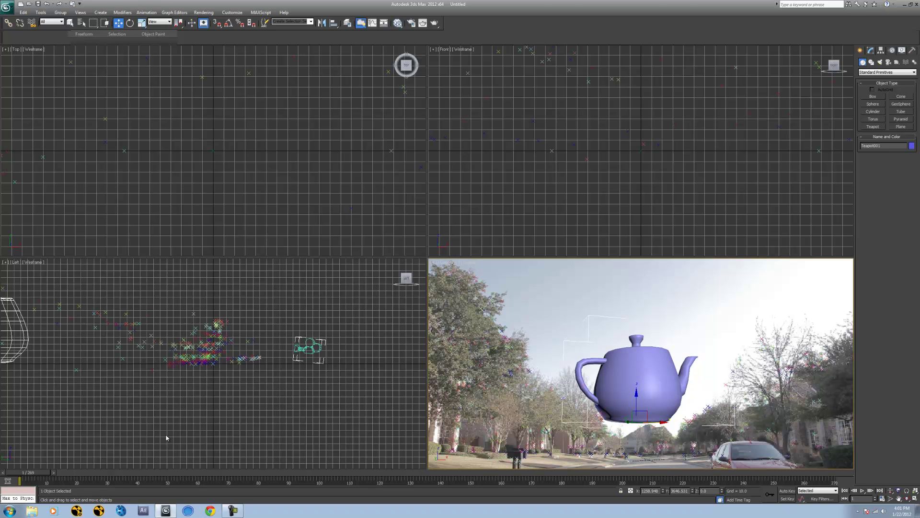
Step: Scrub through the animation to check the teapot's tracking against the footage, and return to the first frame
drag(29, 474, 454, 492)
key(Home)
key(w)
Step: Open the render setup and review the raytracer settings and the common time output, output size and render options
click(203, 12)
click(218, 35)
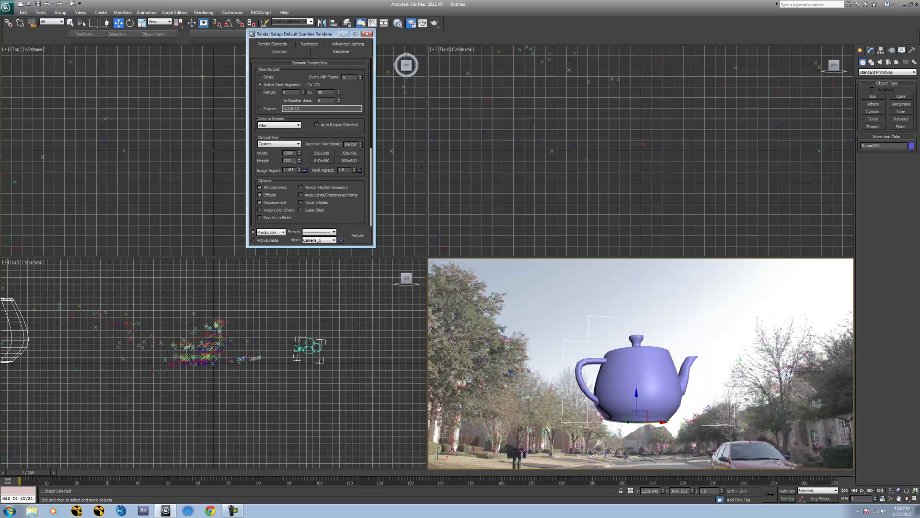
scroll(293, 152, down, 1)
scroll(281, 79, up, 1)
click(311, 45)
click(282, 47)
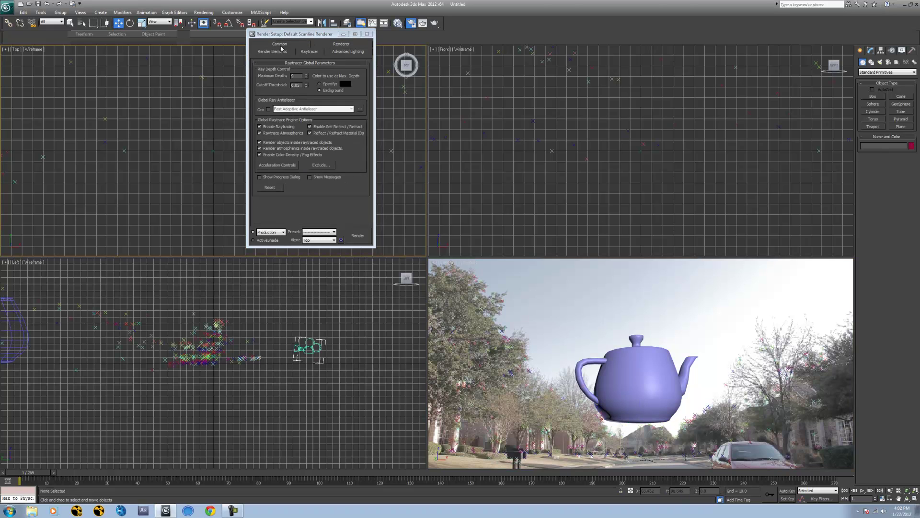
click(280, 45)
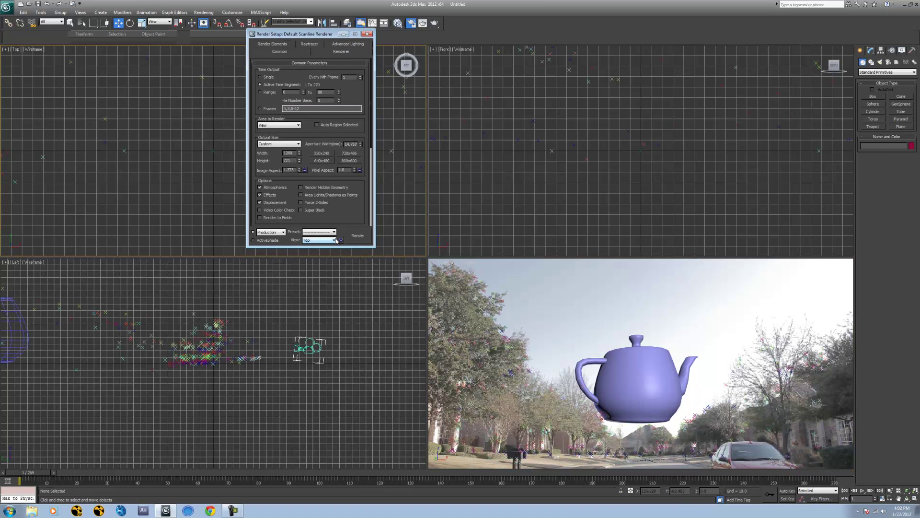
scroll(307, 177, down, 5)
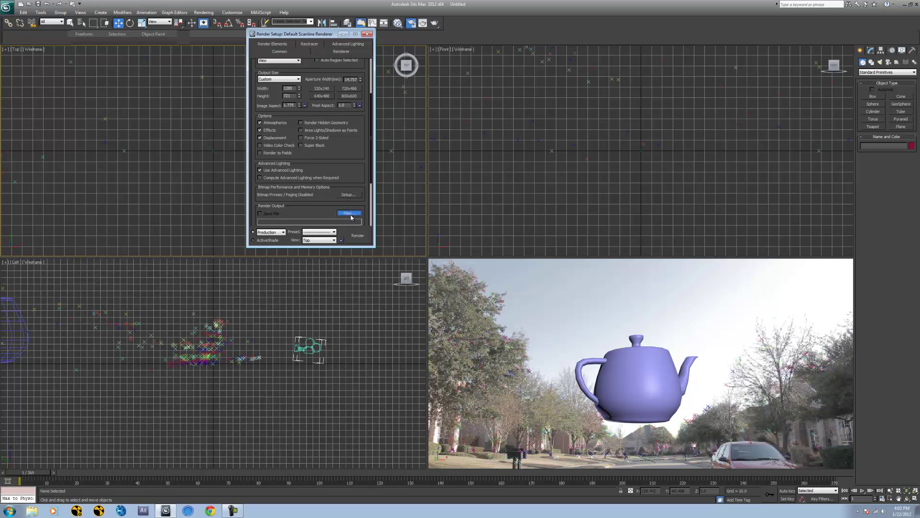
Step: Open the render output file selection and browse the save locations to the BOOTCAMP (C:) drive
click(349, 212)
click(355, 56)
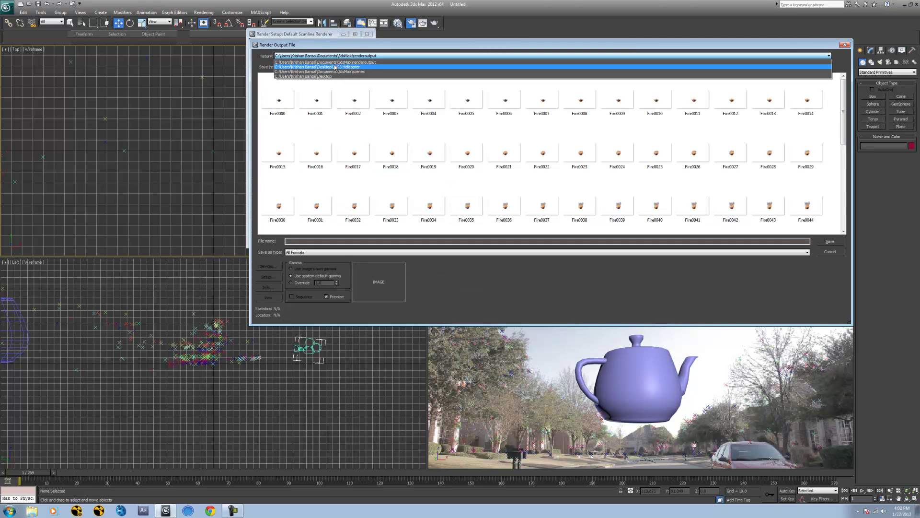
click(336, 61)
click(351, 67)
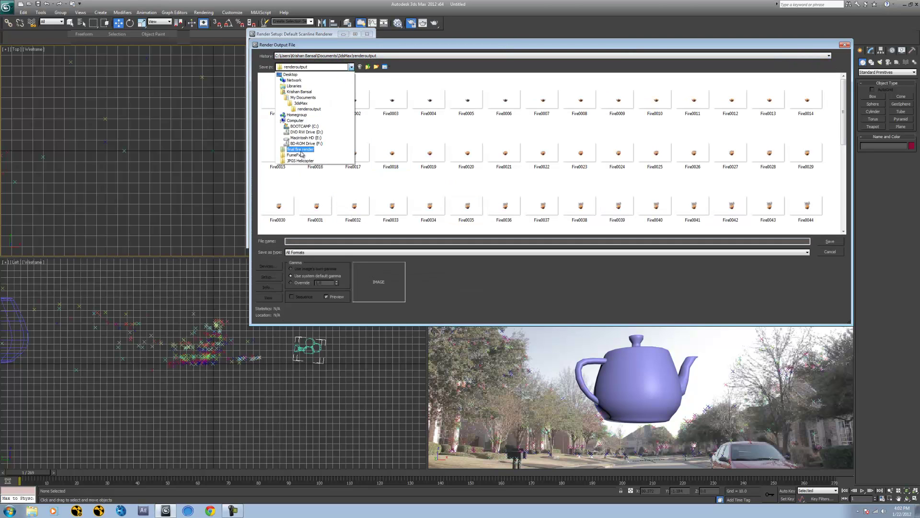
click(329, 126)
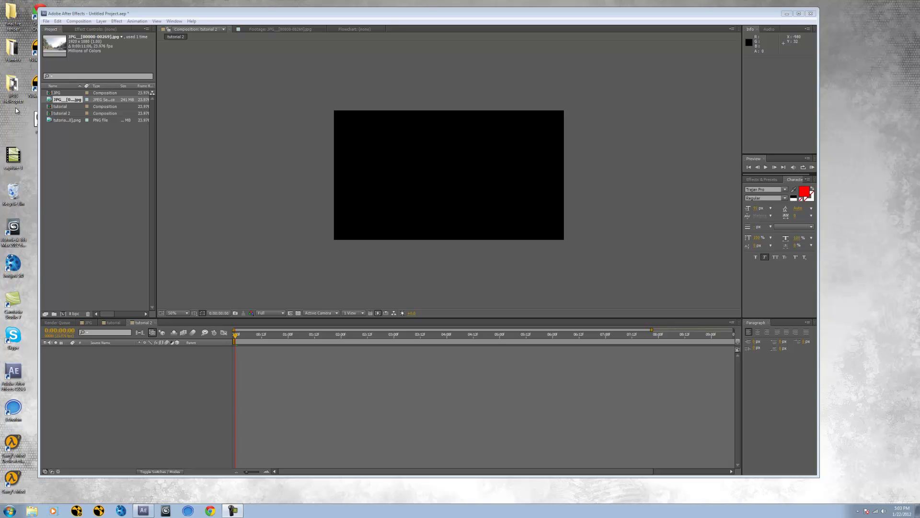
Step: Switch to After Effects and create a new composition from the tutorial[0001-0270].png teapot render sequence
click(83, 200)
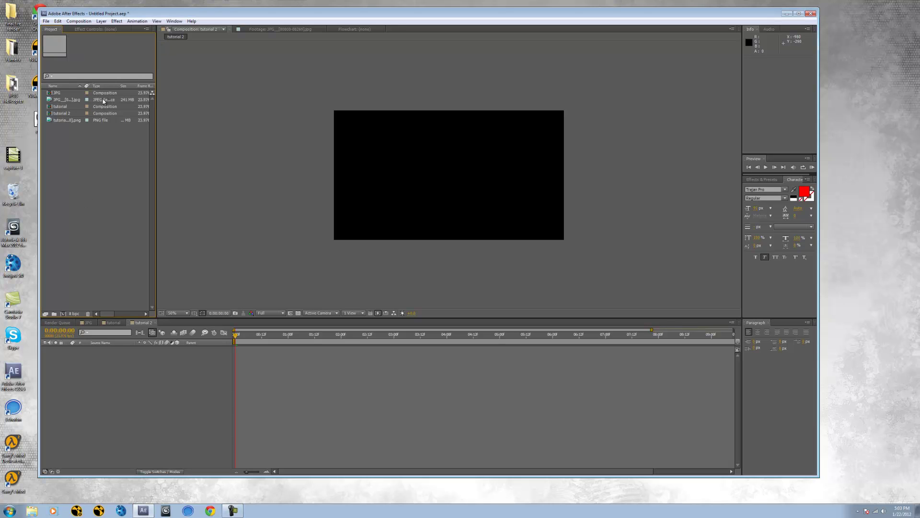
click(75, 121)
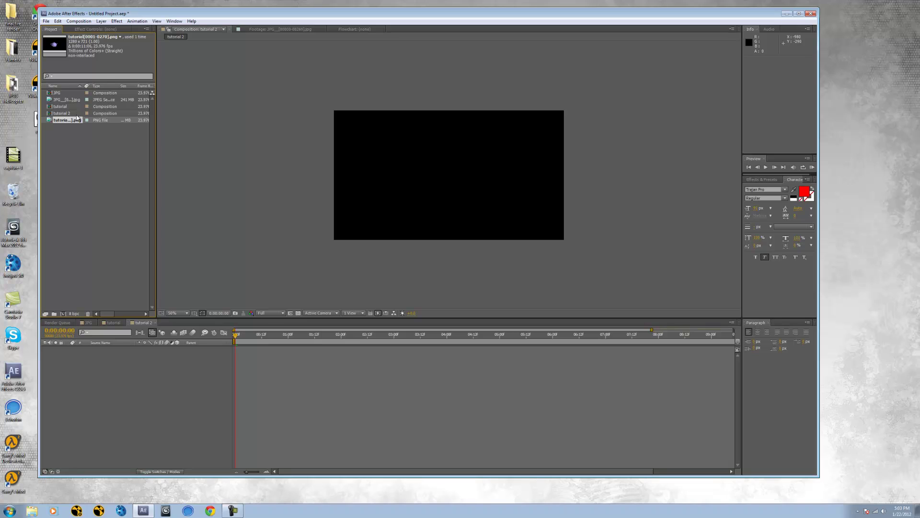
drag(73, 122, 63, 315)
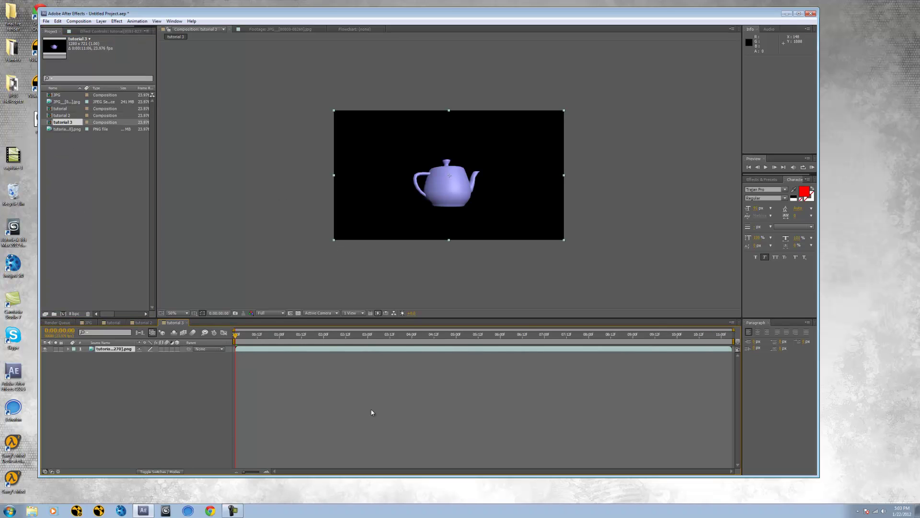
Step: Play back the teapot render in the new composition, and return the playhead to the start
click(290, 434)
key(space)
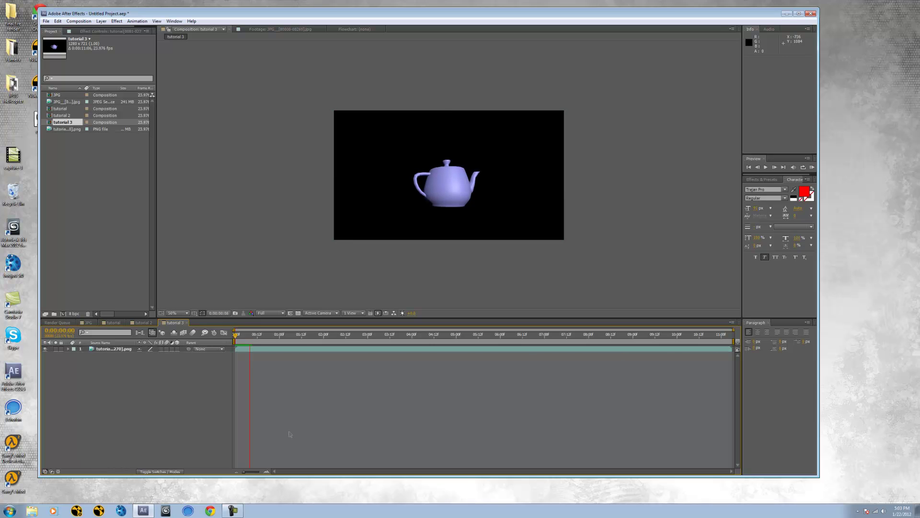
key(space)
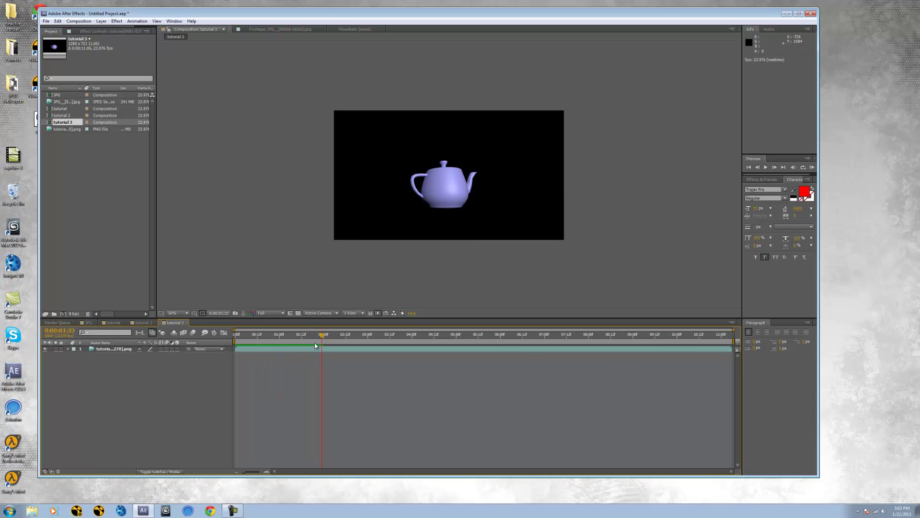
click(317, 330)
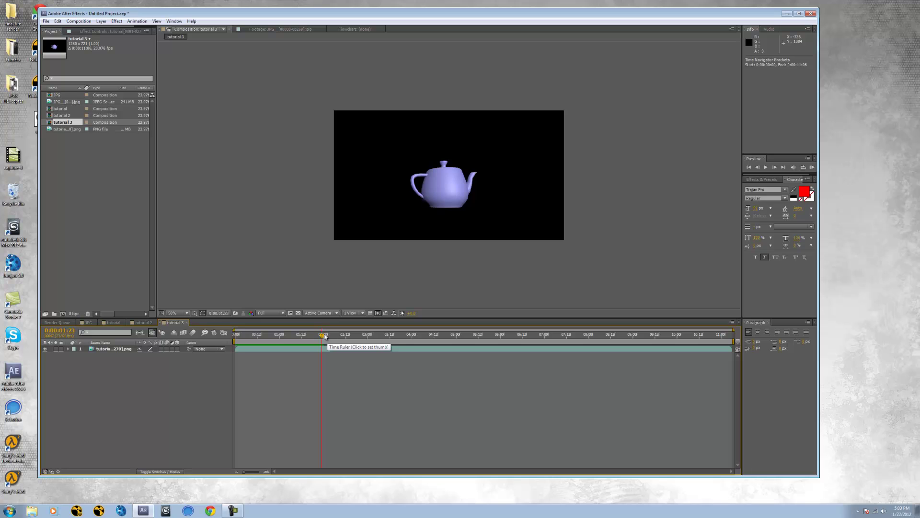
drag(322, 335, 181, 337)
click(75, 101)
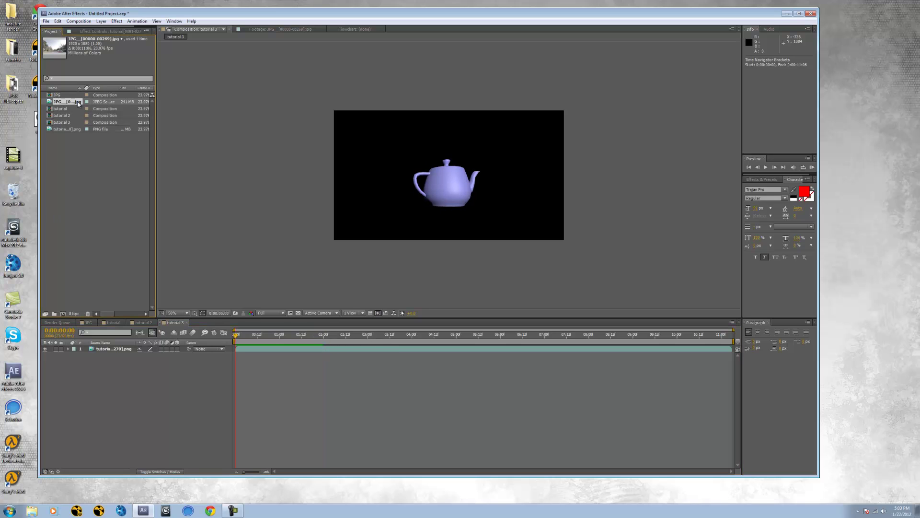
drag(78, 104, 242, 372)
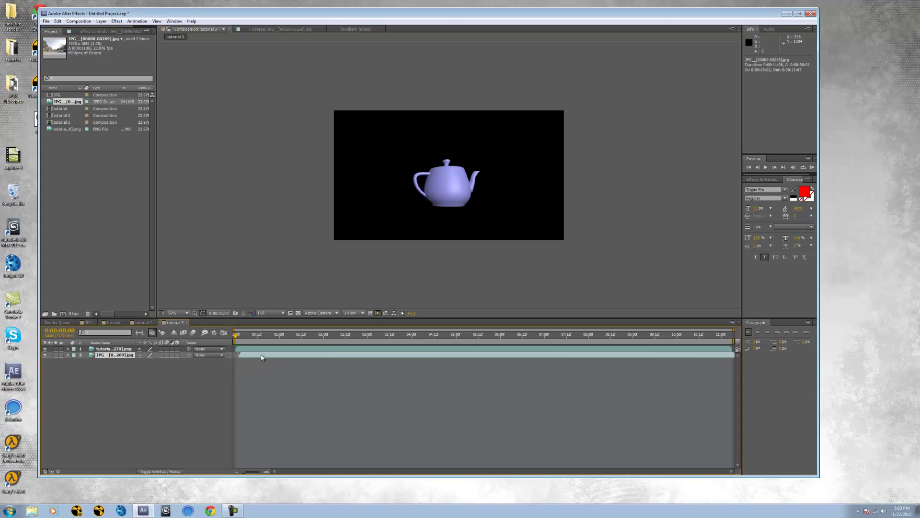
Step: Scale the street footage layer to fit the composition frame with Fit to Comp, and deselect it
right_click(372, 206)
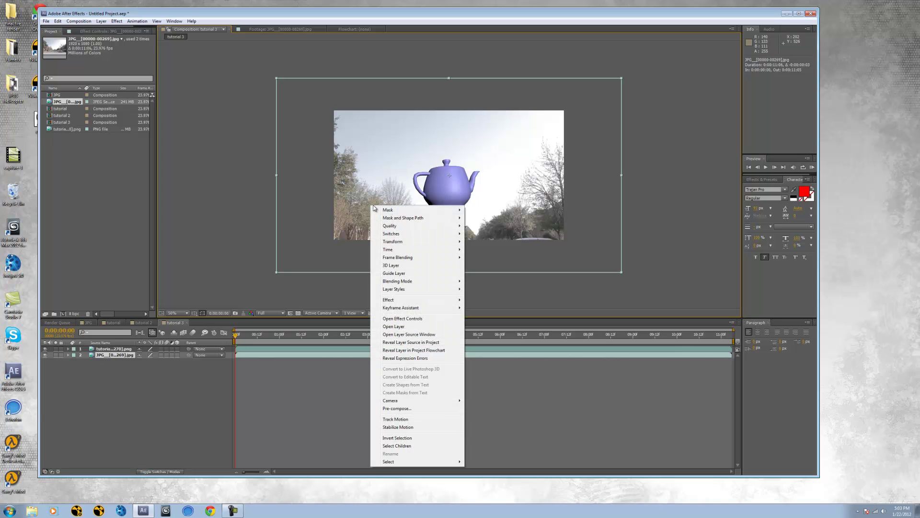
mouse_move(412, 250)
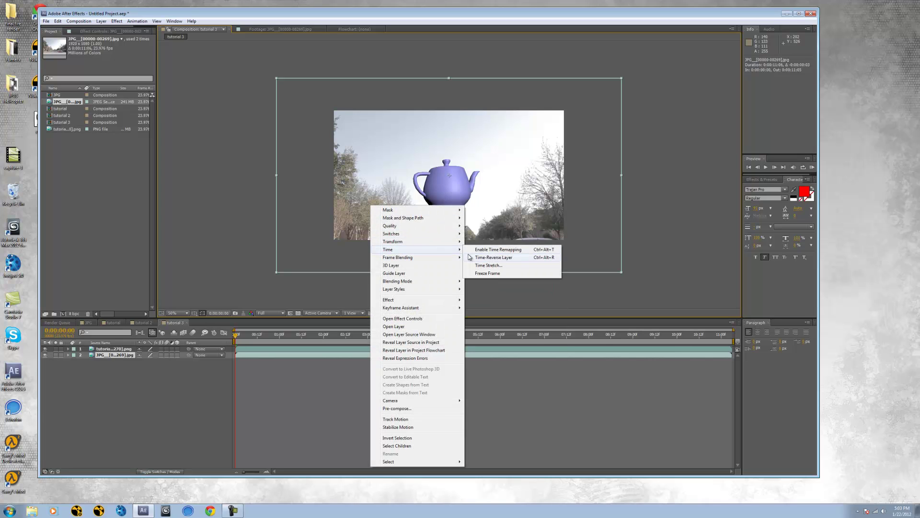
mouse_move(446, 242)
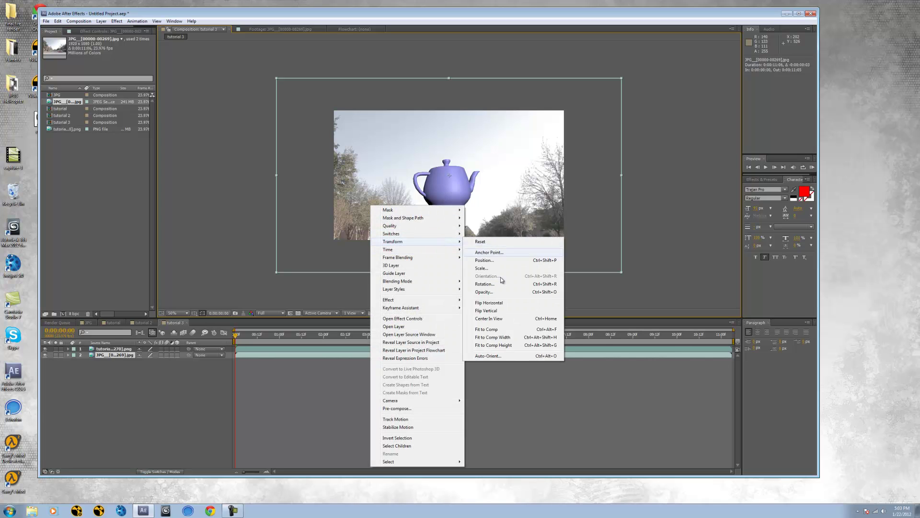
click(493, 329)
click(283, 402)
Step: Play back the teapot composited over the fitted street footage, stop the preview, and return the playhead to the start
key(space)
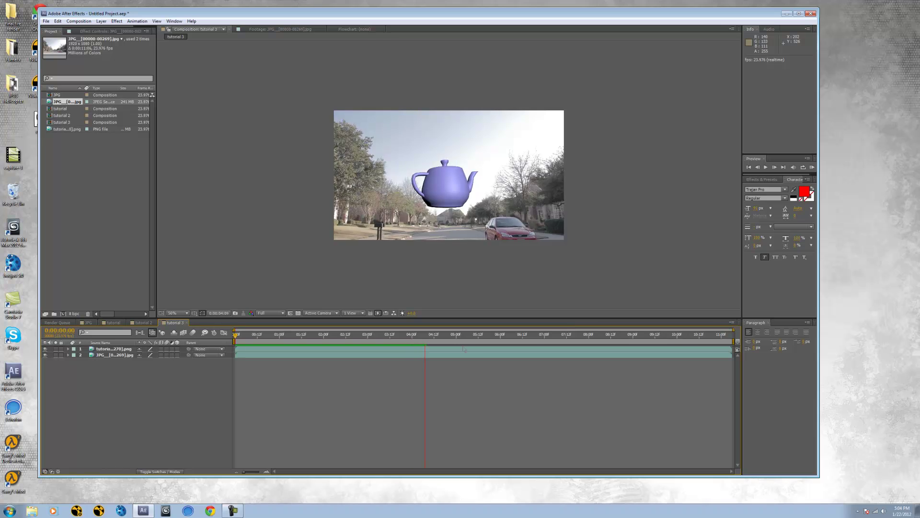
key(space)
drag(460, 344, 138, 341)
click(507, 230)
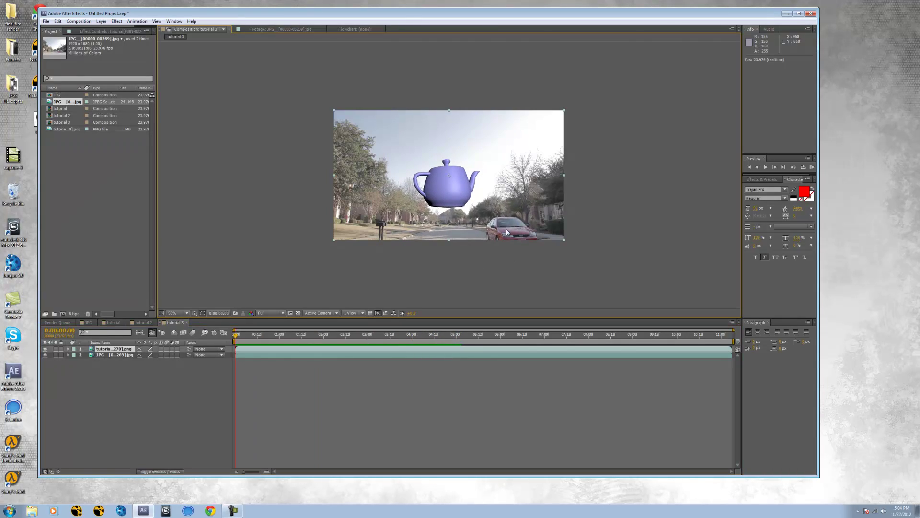
drag(256, 9, 257, 2)
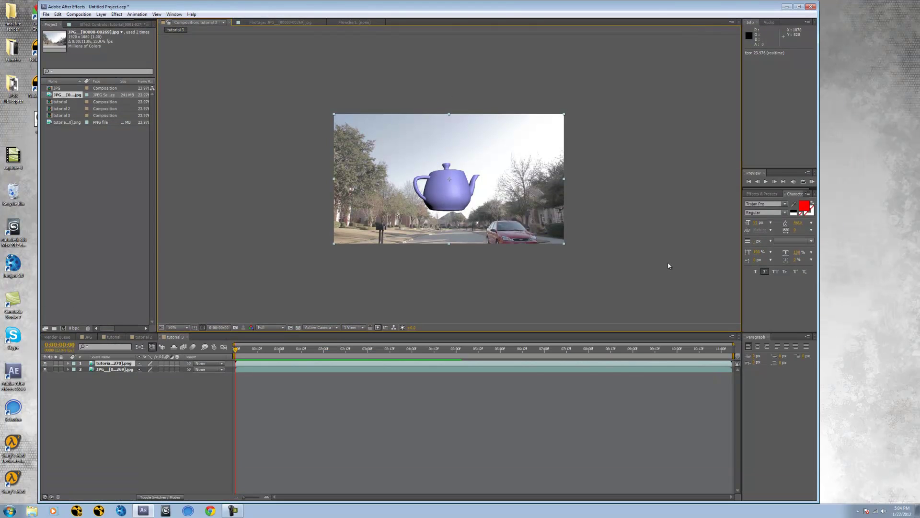
click(640, 249)
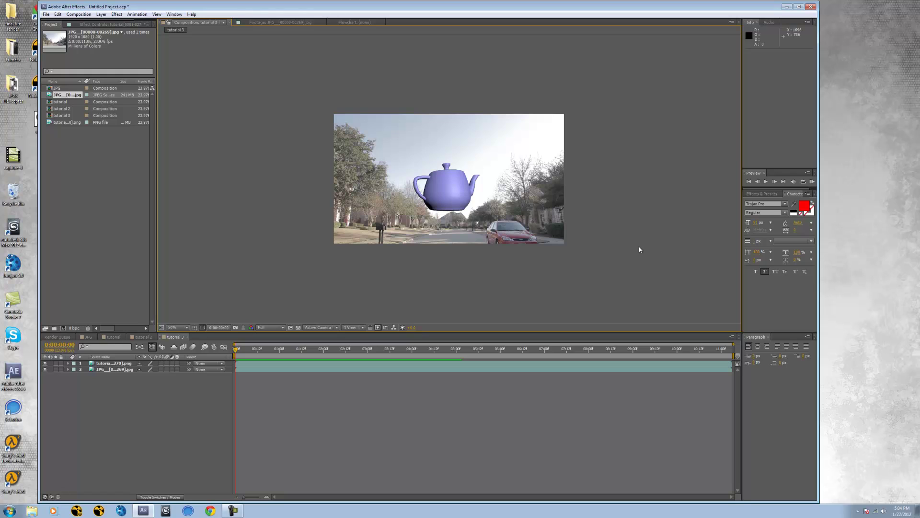